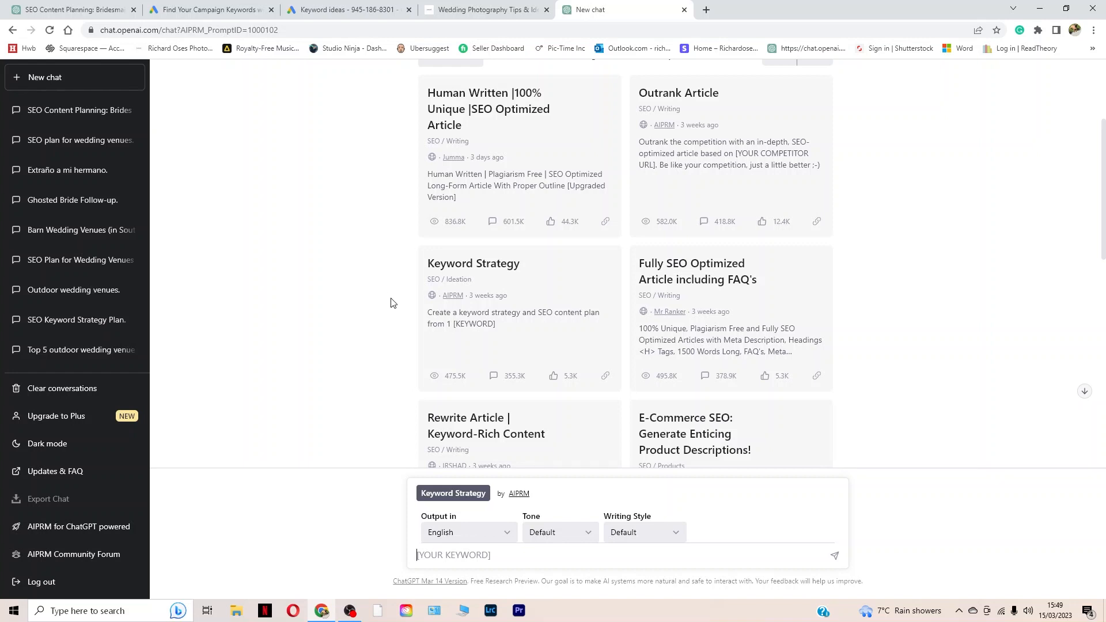
Step: Switch to the Google Ads Keyword Planner and get keyword results for "gift ideas for bridesmaids"
{"action": "left_click", "coordinate": [340, 10]}
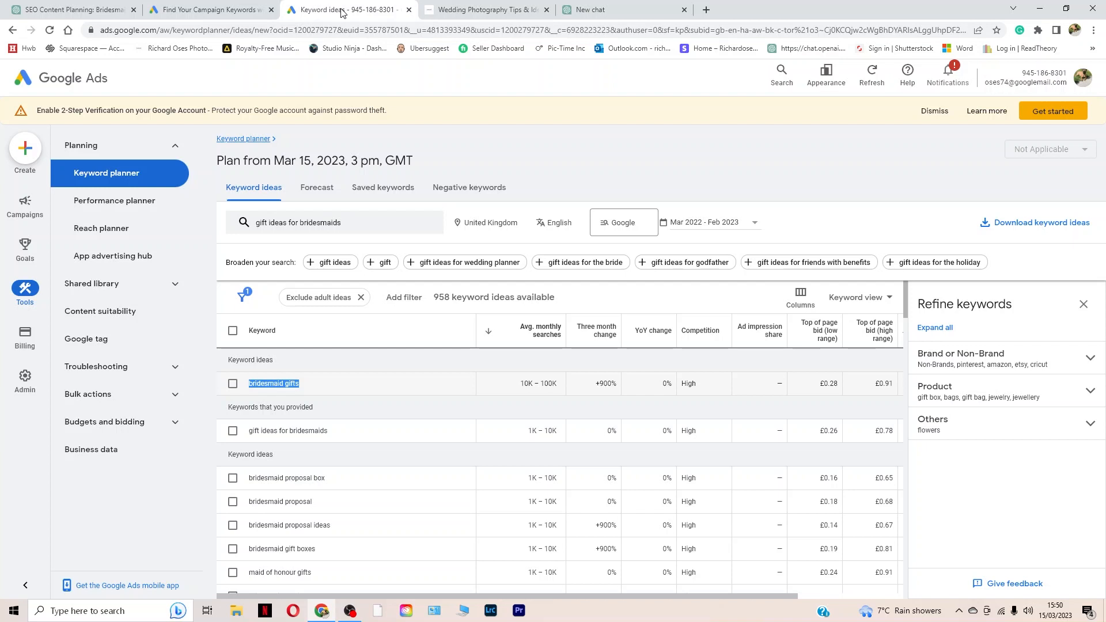
{"action": "left_click", "coordinate": [352, 222]}
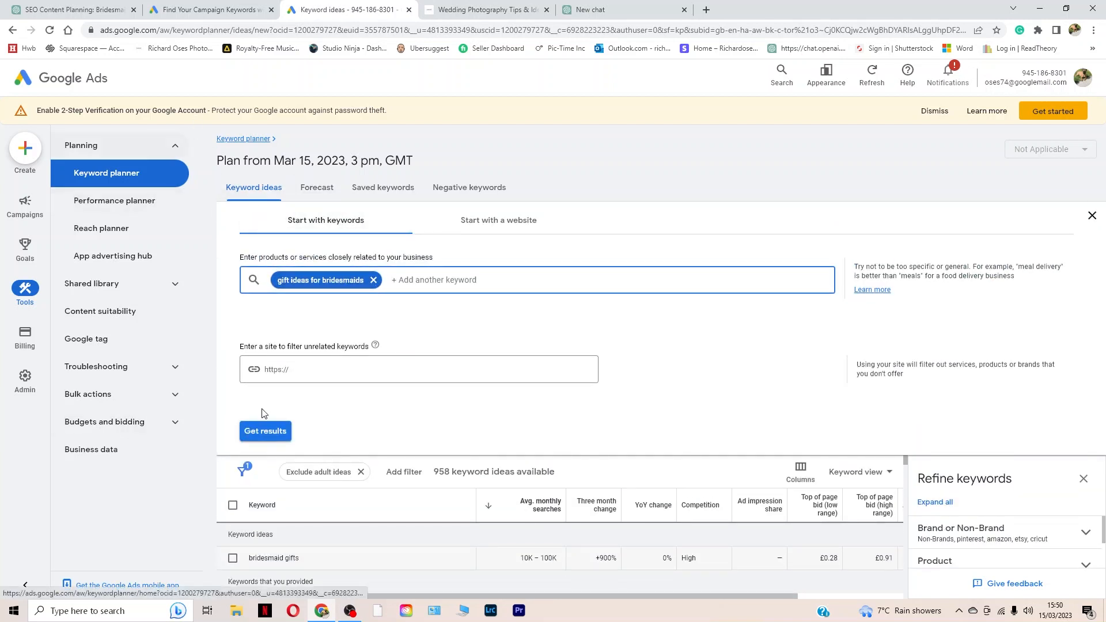
{"action": "left_click", "coordinate": [265, 431]}
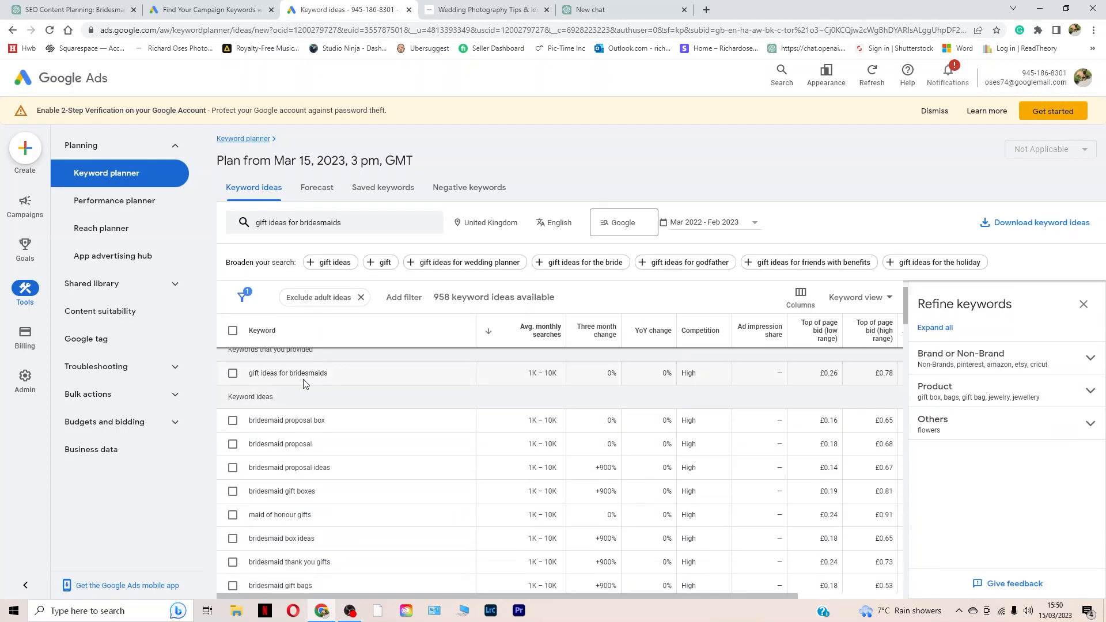
{"action": "scroll", "coordinate": [229, 397], "scroll_direction": "up", "scroll_amount": 1}
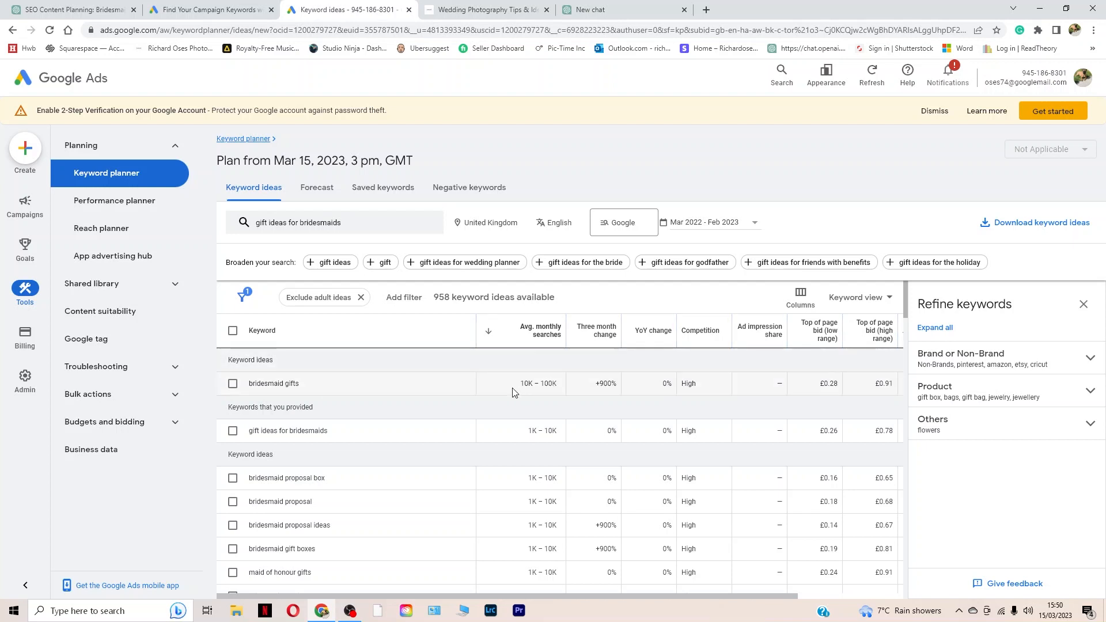
Step: Examine the monthly searches and change figures for "bridesmaid gifts" and copy that keyword from the keyword ideas
{"action": "left_click_drag", "start_coordinate": [513, 385], "coordinate": [569, 397]}
{"action": "left_click_drag", "start_coordinate": [593, 384], "coordinate": [617, 387]}
{"action": "left_click_drag", "start_coordinate": [353, 387], "coordinate": [238, 392]}
{"action": "key", "text": "ctrl+c"}
{"action": "scroll", "coordinate": [339, 358], "scroll_direction": "down", "scroll_amount": 1}
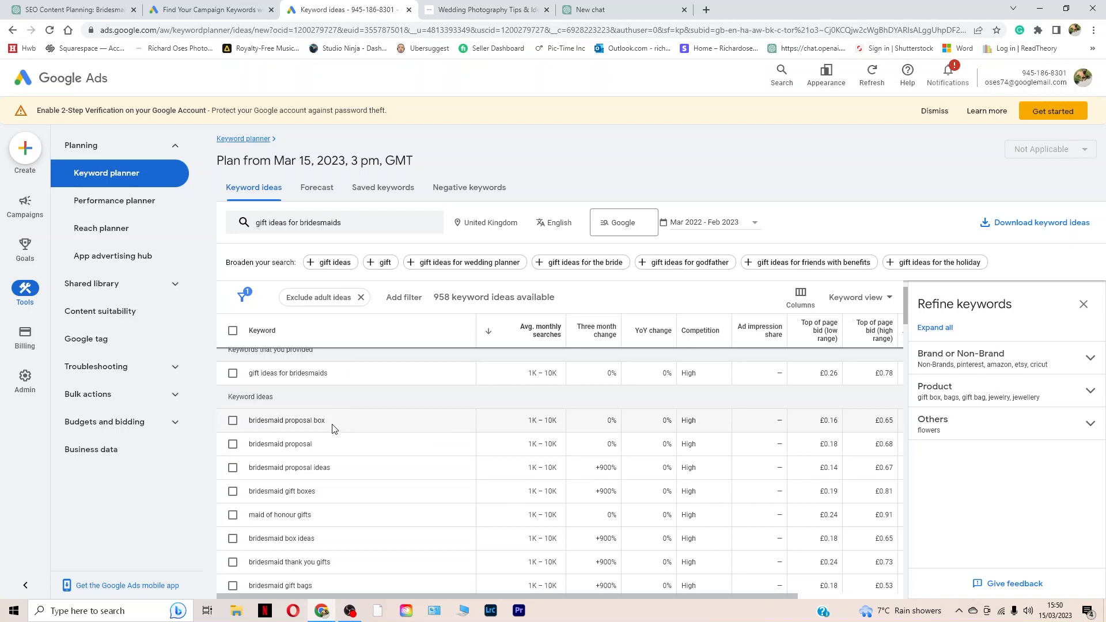
{"action": "scroll", "coordinate": [335, 427], "scroll_direction": "down", "scroll_amount": 4}
{"action": "scroll", "coordinate": [332, 449], "scroll_direction": "up", "scroll_amount": 5}
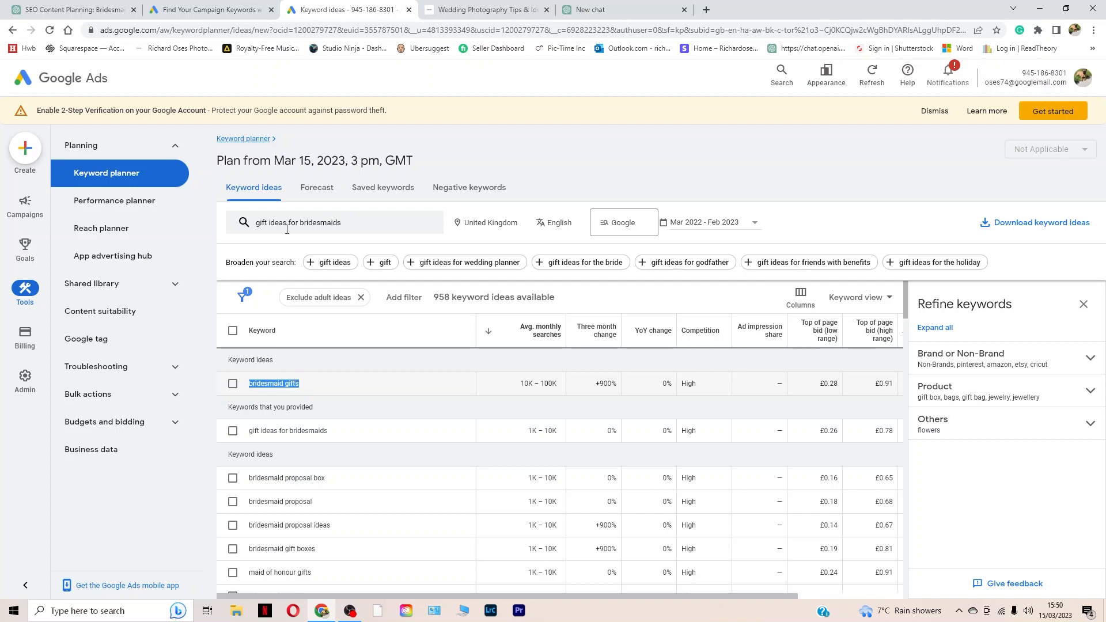
Step: Switch to the new ChatGPT chat, look over the AIPRM public prompts and filter them by the SEO topic
{"action": "left_click", "coordinate": [612, 14]}
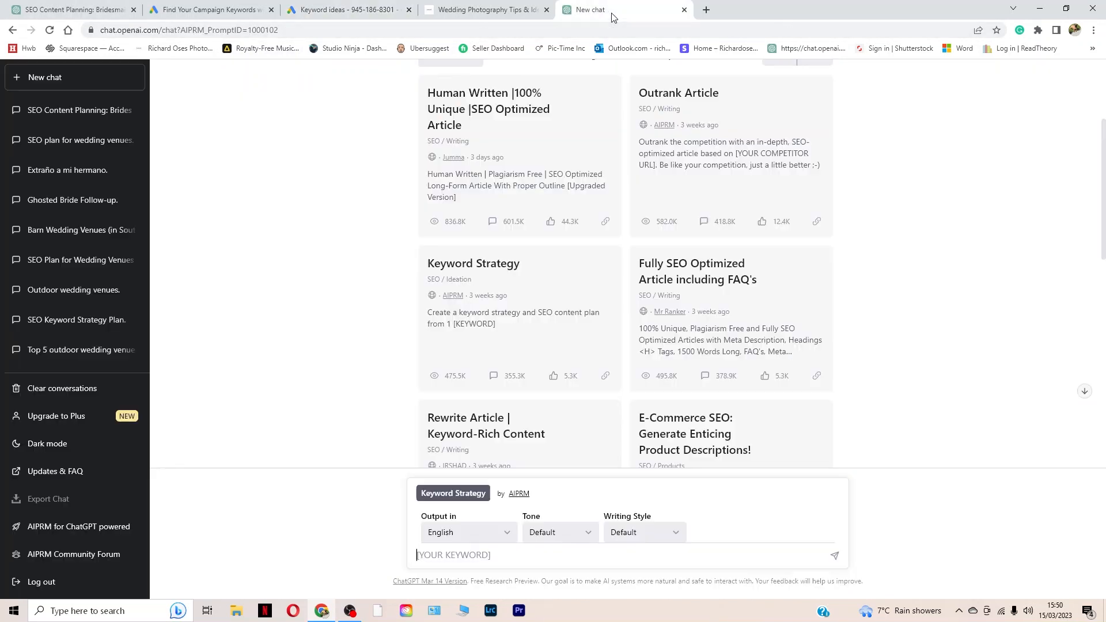
{"action": "scroll", "coordinate": [593, 177], "scroll_direction": "up", "scroll_amount": 3}
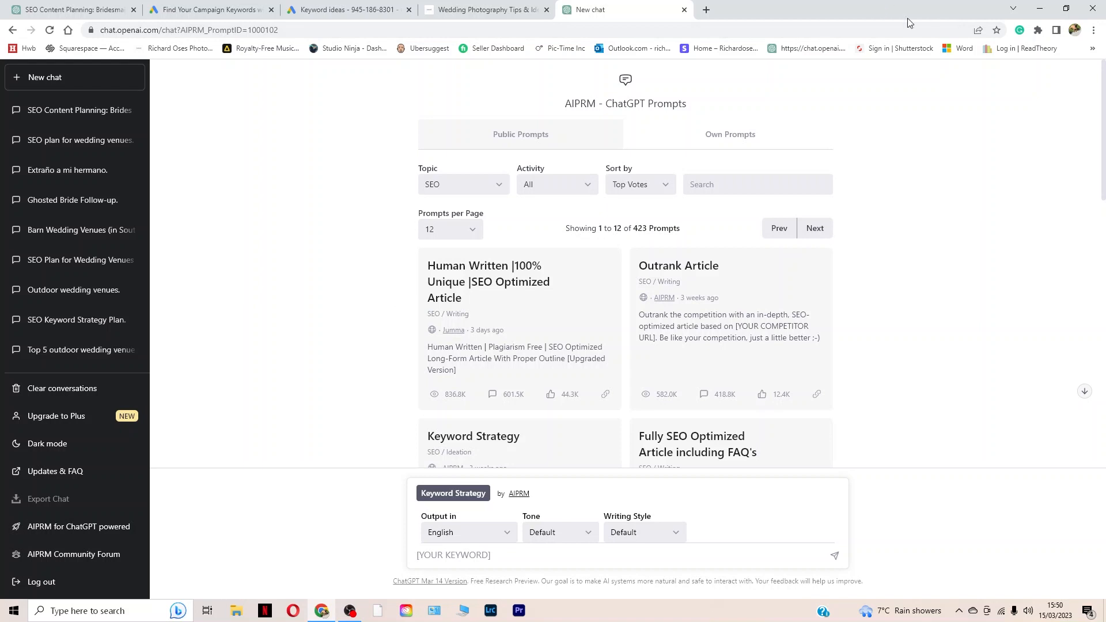
{"action": "scroll", "coordinate": [587, 328], "scroll_direction": "down", "scroll_amount": 3}
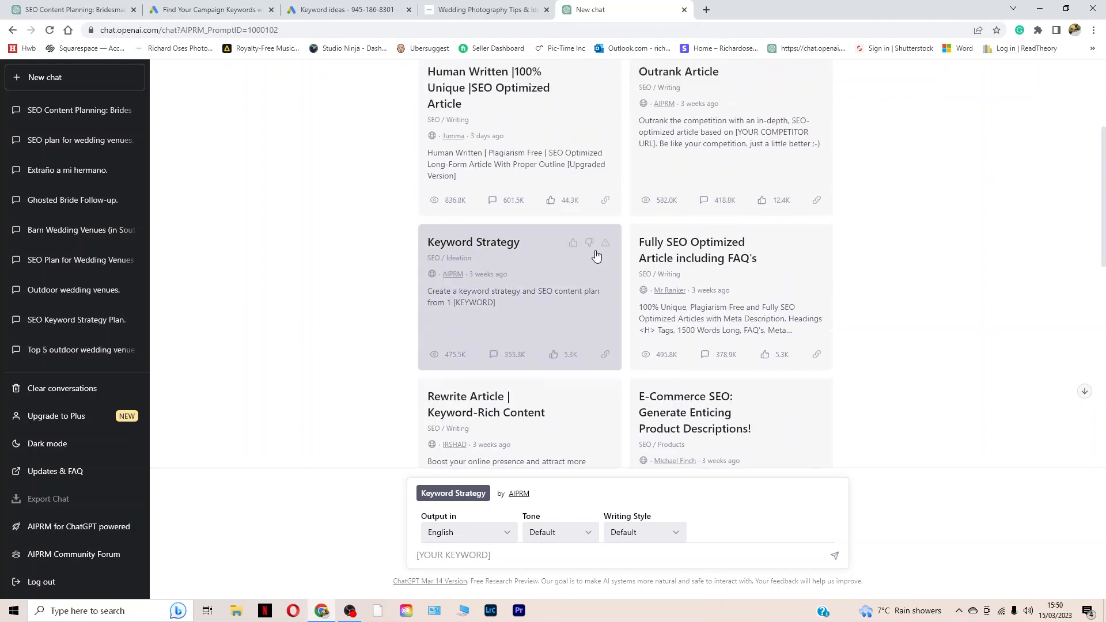
{"action": "scroll", "coordinate": [596, 256], "scroll_direction": "up", "scroll_amount": 3}
{"action": "left_click_drag", "start_coordinate": [560, 105], "coordinate": [726, 101]}
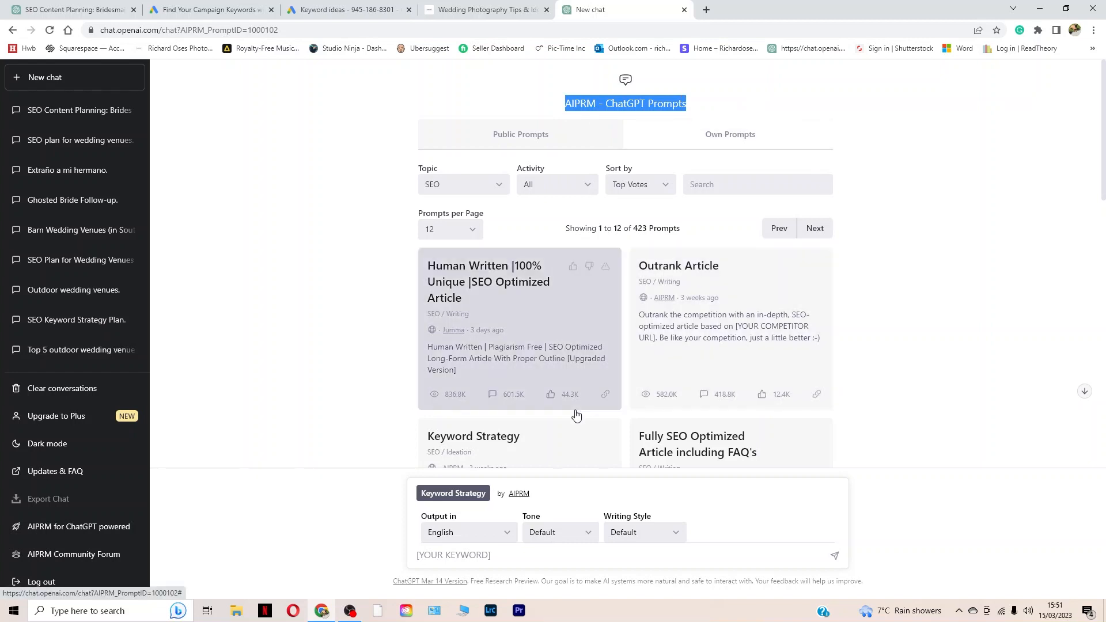
{"action": "scroll", "coordinate": [390, 298], "scroll_direction": "down", "scroll_amount": 1}
{"action": "scroll", "coordinate": [390, 299], "scroll_direction": "up", "scroll_amount": 1}
{"action": "left_click", "coordinate": [463, 177]}
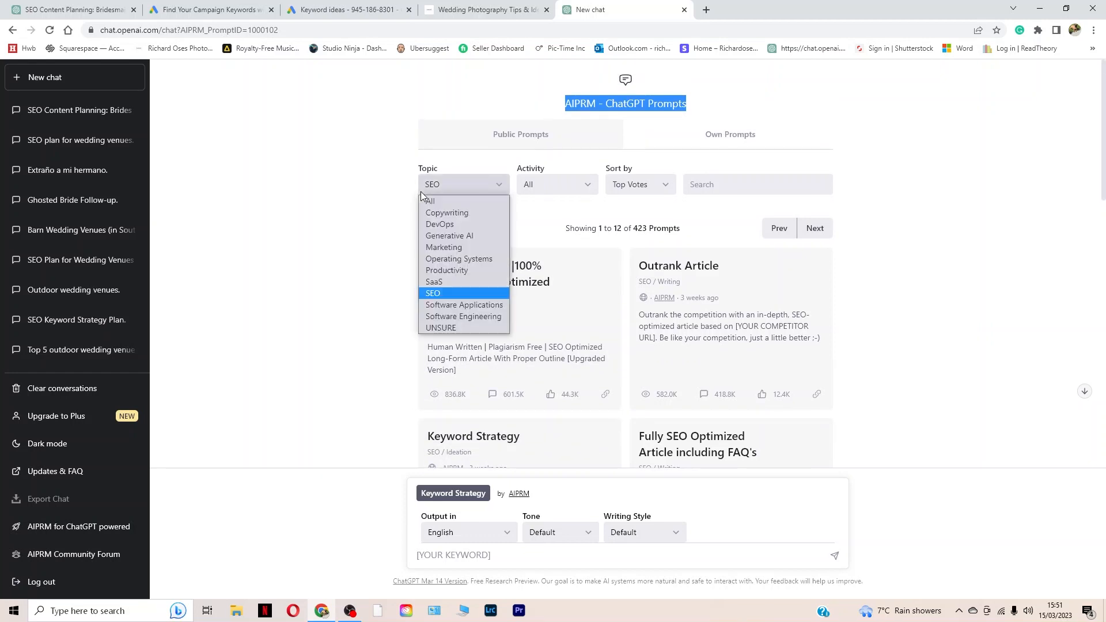
{"action": "left_click", "coordinate": [448, 297]}
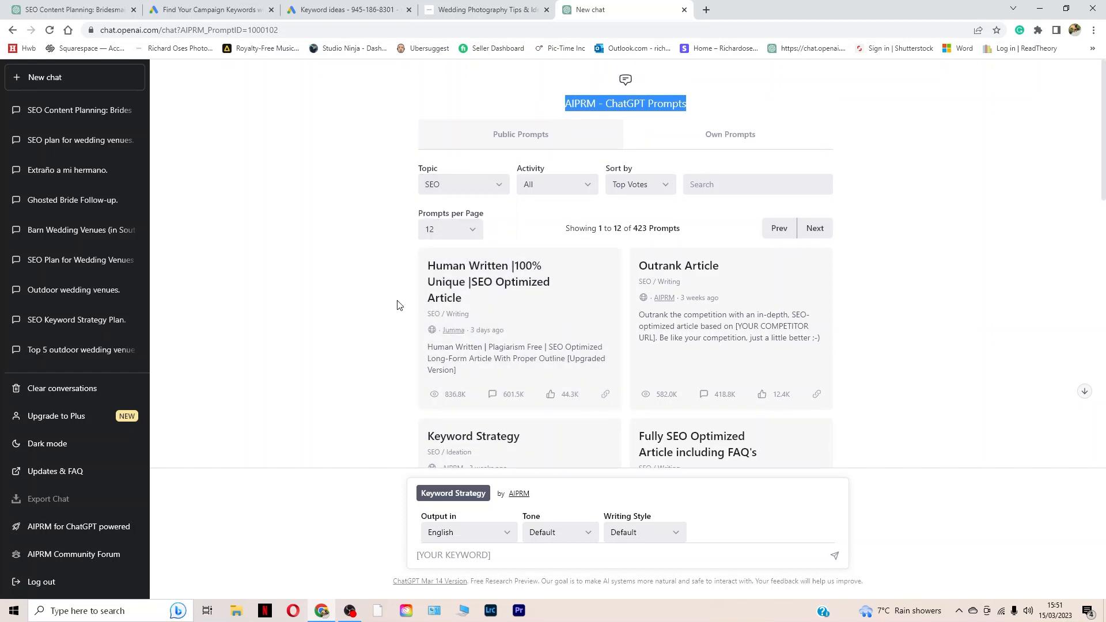
Step: Enter "bridesmaid gifts" as the Keyword Strategy prompt's keyword, and open the existing SEO content planning chat for bridesmaid gifts
{"action": "scroll", "coordinate": [395, 306], "scroll_direction": "down", "scroll_amount": 3}
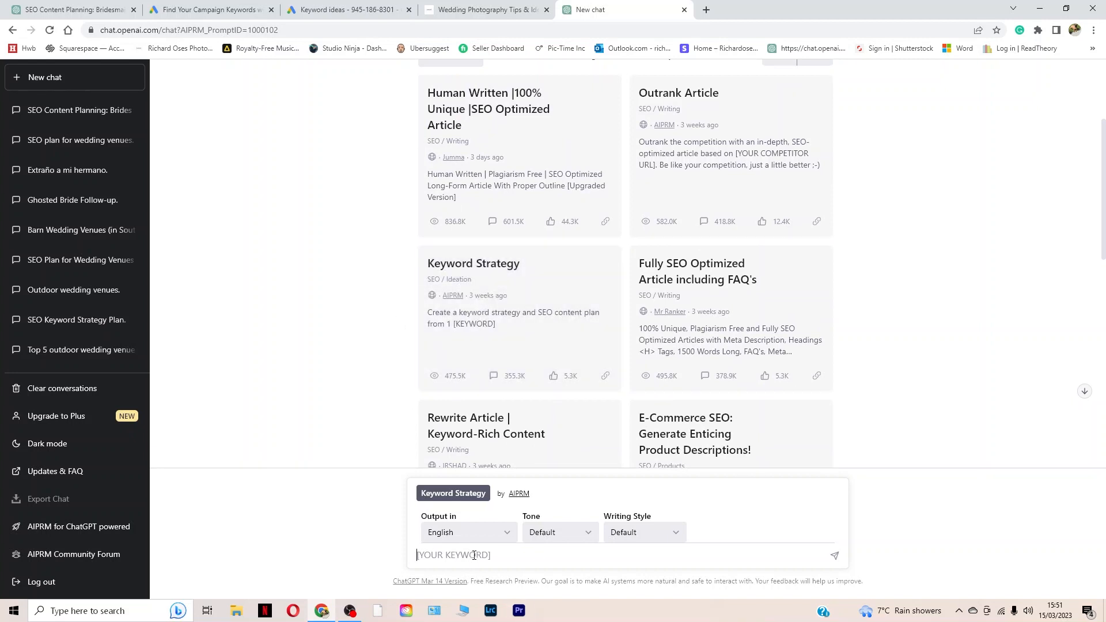
{"action": "key", "text": "ctrl+v"}
{"action": "left_click", "coordinate": [114, 10]}
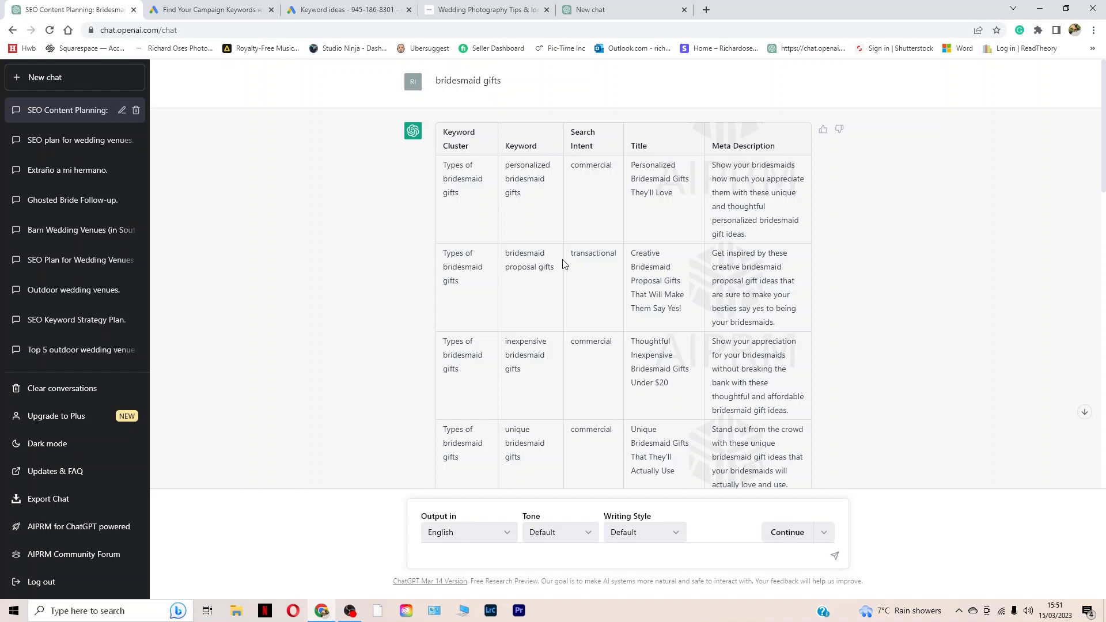
Step: Switch to the Squarespace blog post's SEO settings and enter the placeholder SEO description "dejdfjfhaghghflghflgsg"
{"action": "left_click", "coordinate": [499, 11]}
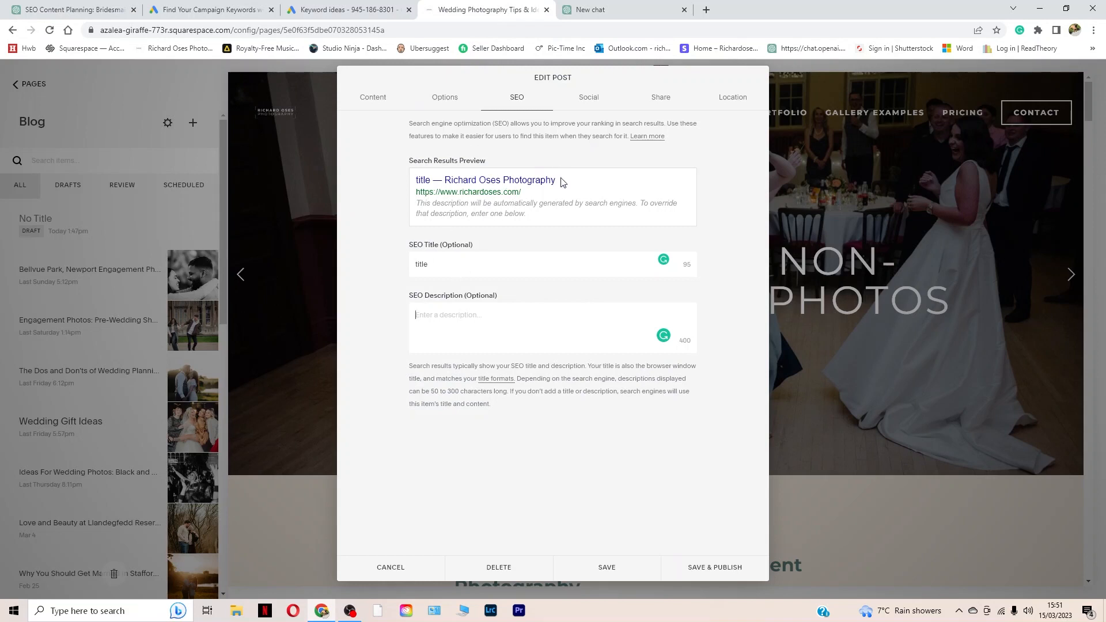
{"action": "left_click_drag", "start_coordinate": [563, 180], "coordinate": [369, 175]}
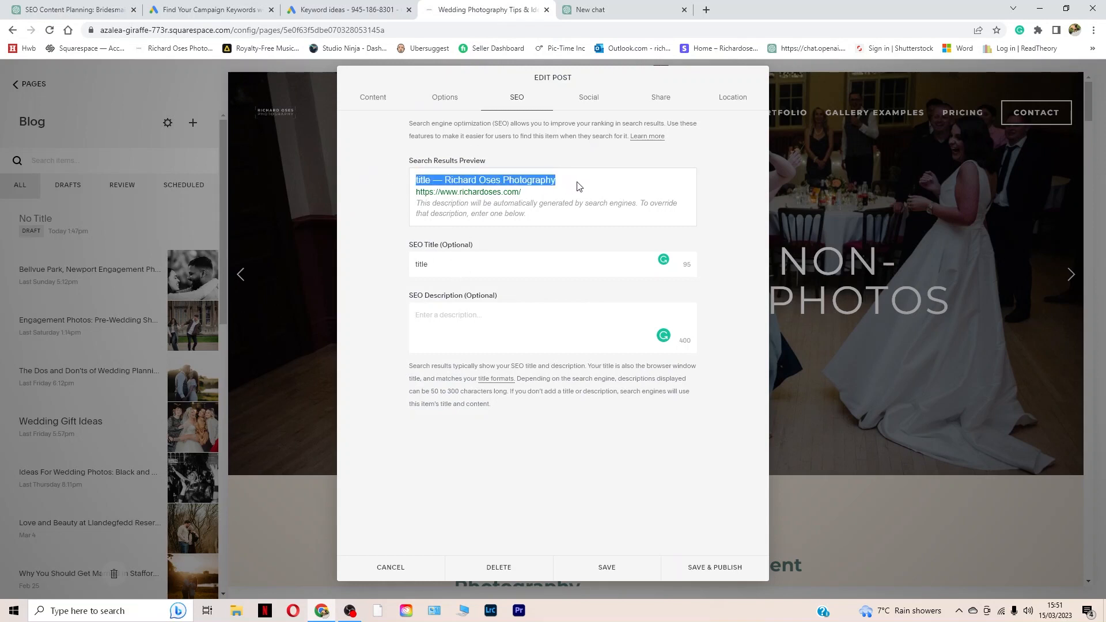
{"action": "left_click", "coordinate": [460, 316]}
{"action": "type", "text": "de"}
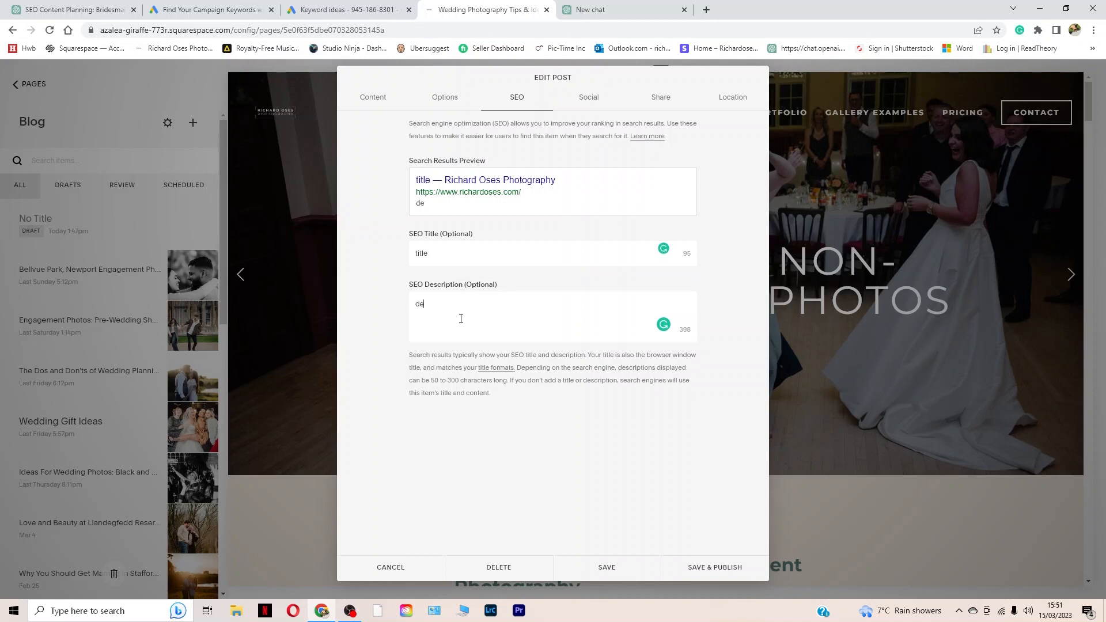
{"action": "type", "text": "jdfjfhaghghflghflgsg"}
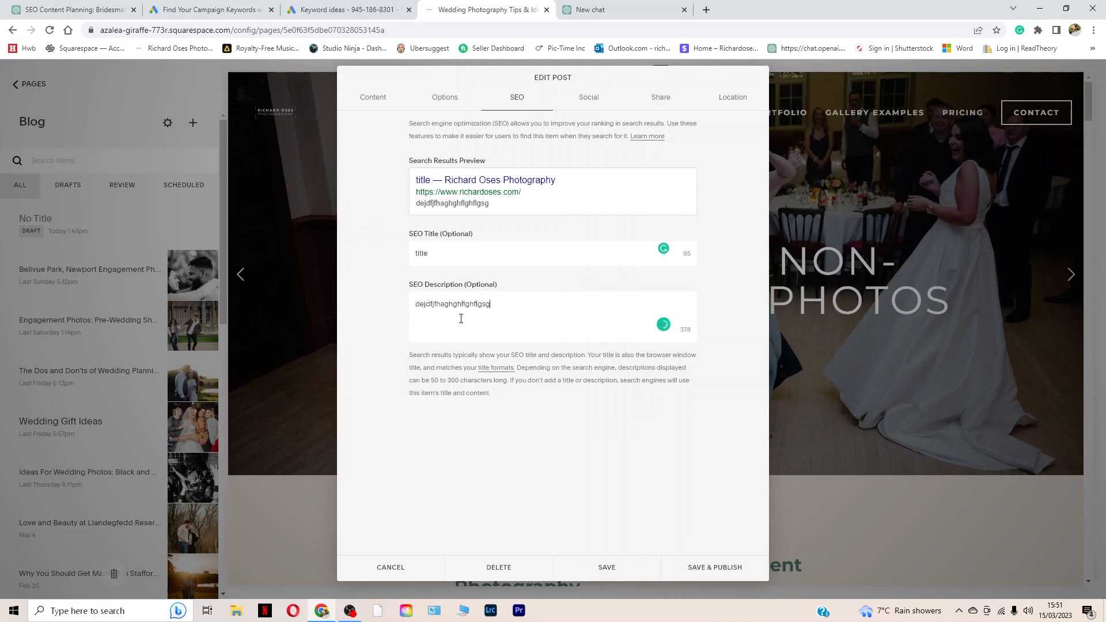
Step: Replace the post's SEO description with the meta description for "personalized bridesmaid gifts" copied from the ChatGPT content plan
{"action": "key", "text": "ctrl+a"}
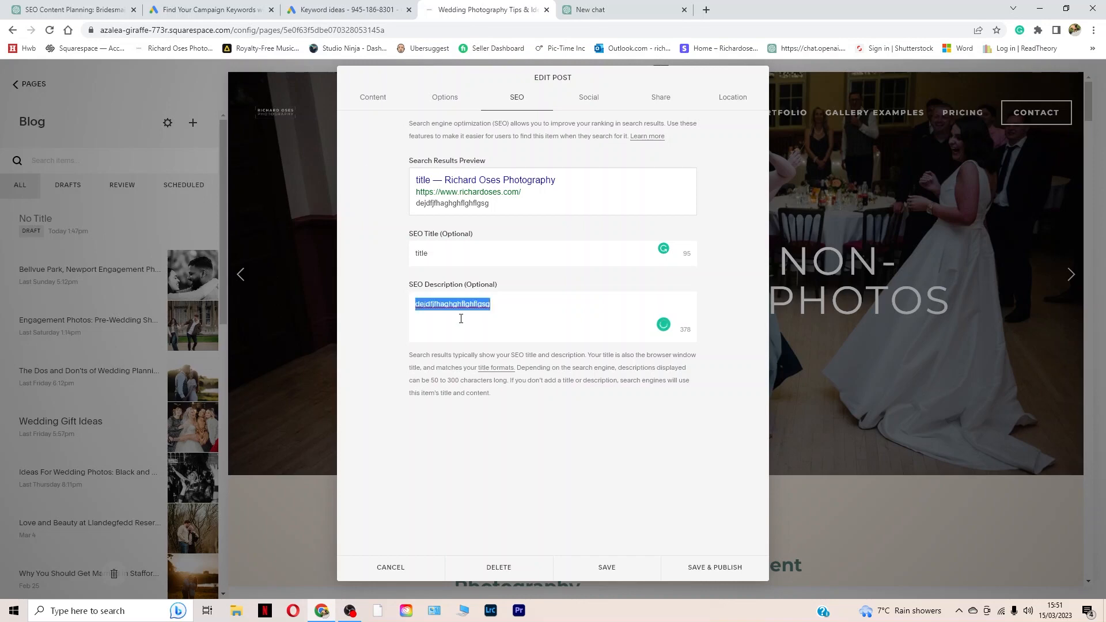
{"action": "left_click", "coordinate": [54, 7]}
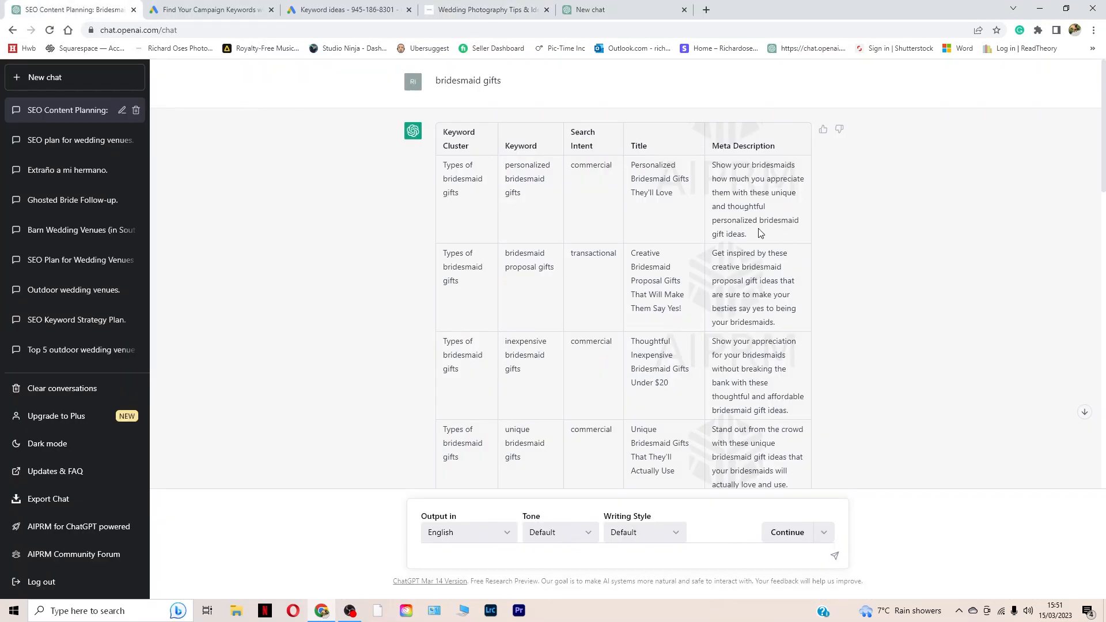
{"action": "left_click_drag", "start_coordinate": [760, 238], "coordinate": [711, 164]}
{"action": "key", "text": "ctrl+c"}
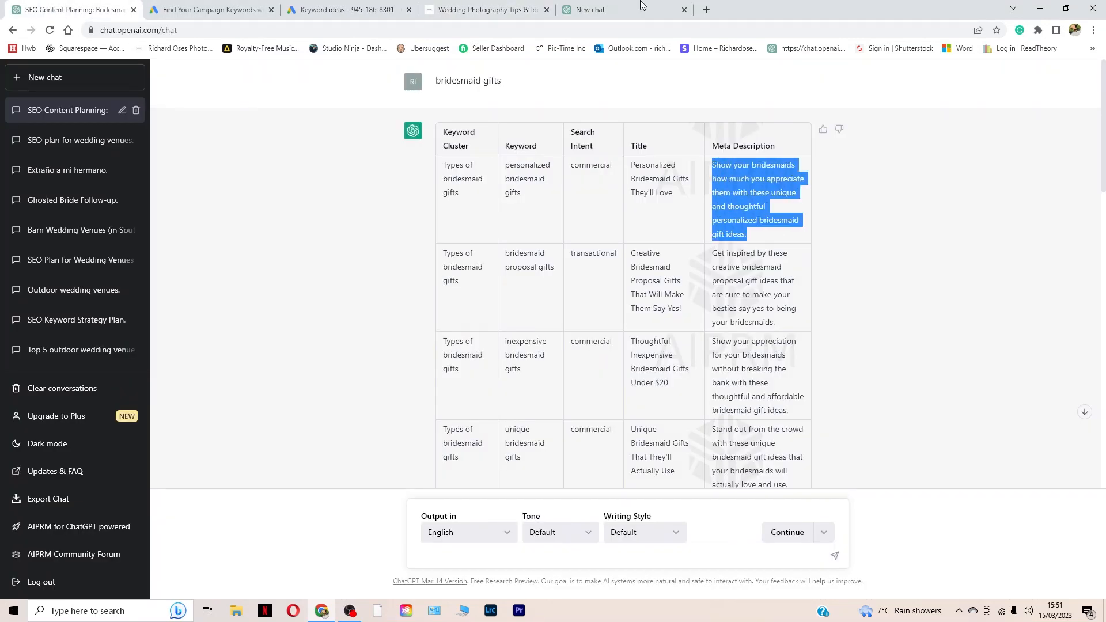
{"action": "left_click", "coordinate": [489, 9]}
{"action": "key", "text": "ctrl+v"}
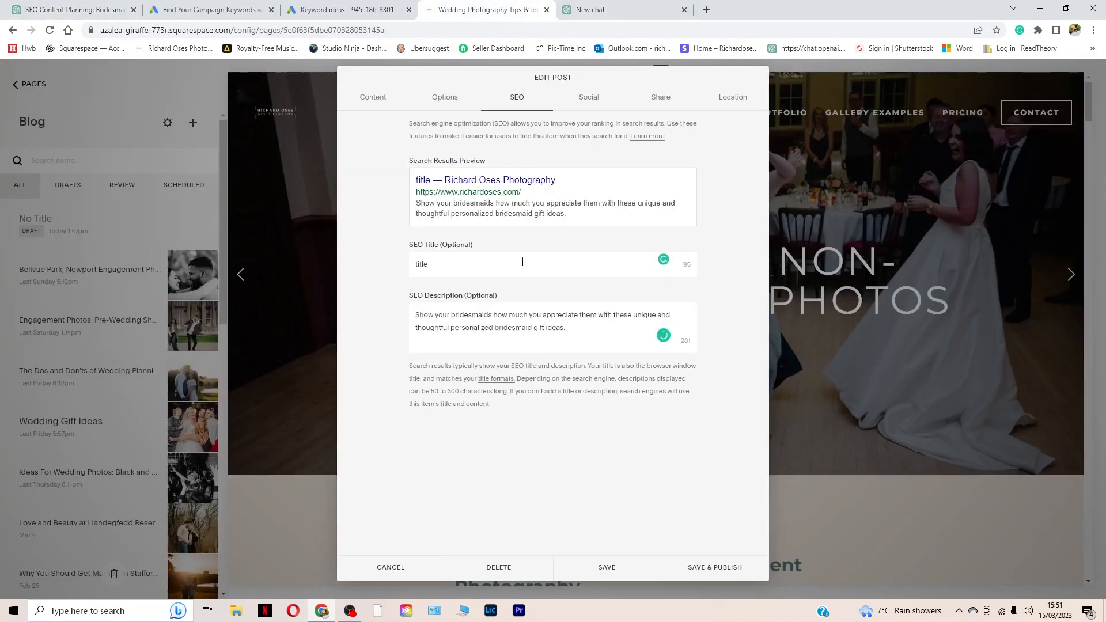
Step: Set the blog post's SEO title to "wedding gifts"
{"action": "left_click_drag", "start_coordinate": [455, 264], "coordinate": [345, 271]}
{"action": "type", "text": "weddin"}
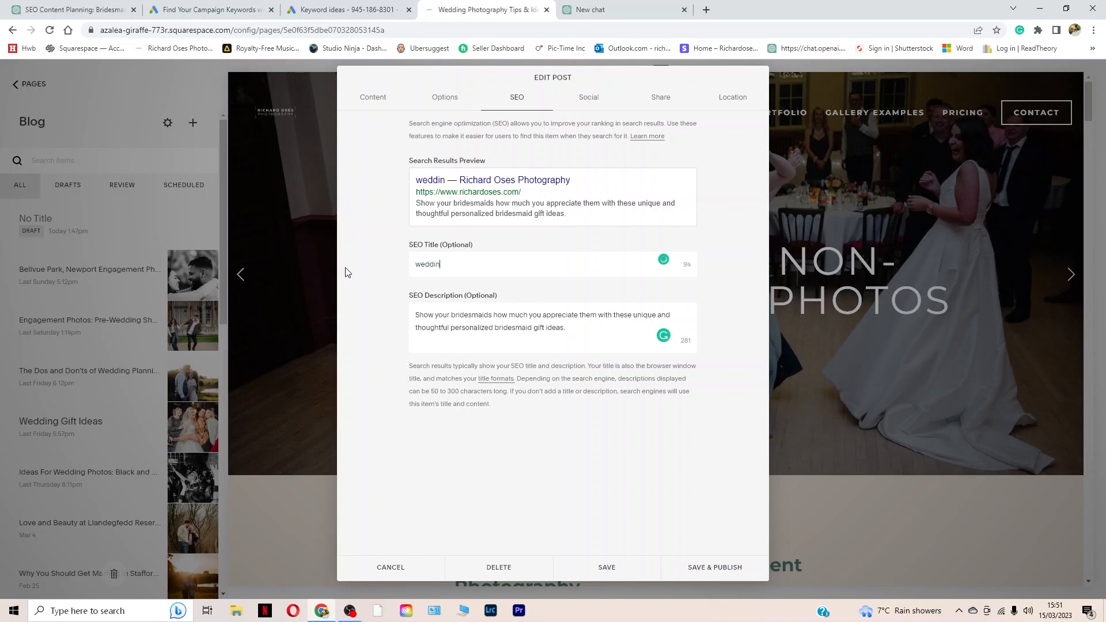
{"action": "type", "text": "g gifts"}
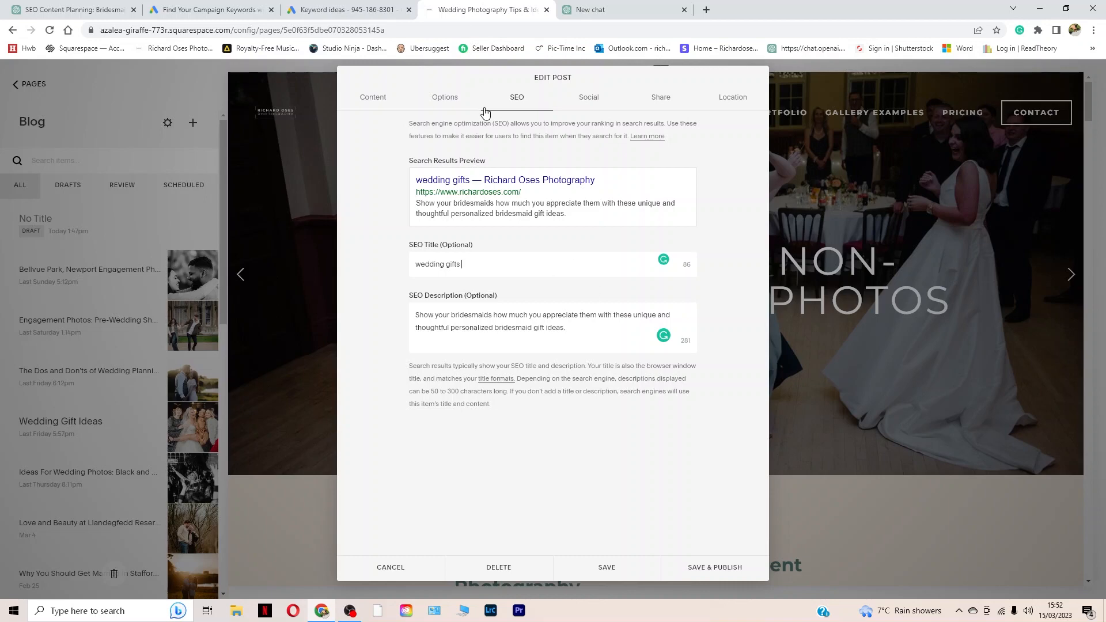
Step: Return to the ChatGPT content plan and select the title "Practical Bridesmaid Gifts That Your Girls Will Thank You For"
{"action": "left_click", "coordinate": [89, 10]}
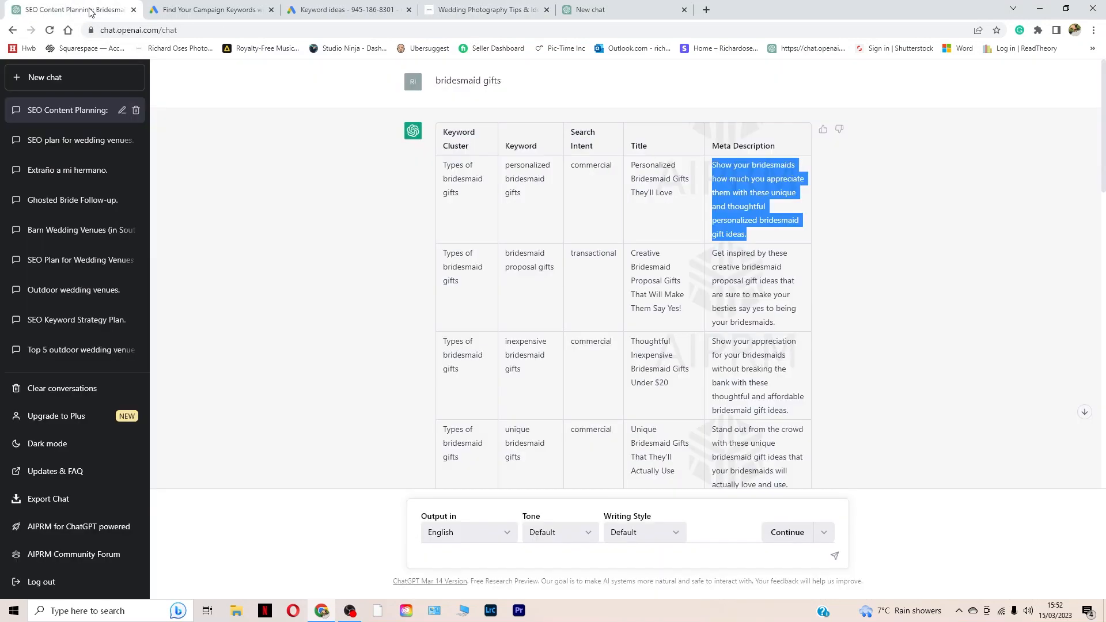
{"action": "left_click", "coordinate": [875, 300]}
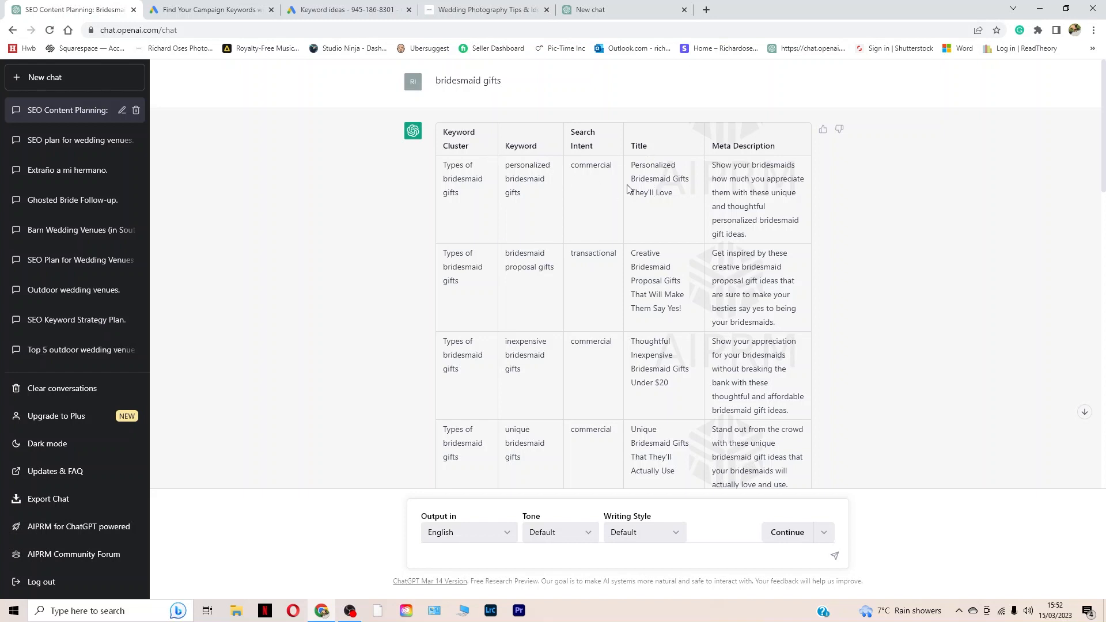
{"action": "scroll", "coordinate": [633, 184], "scroll_direction": "down", "scroll_amount": 2}
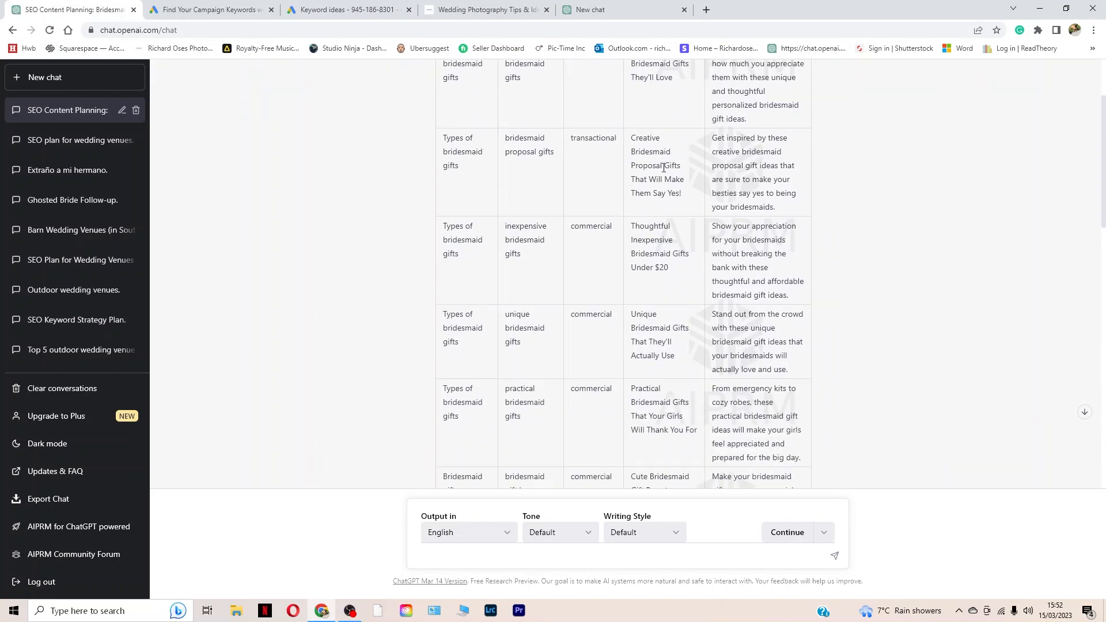
{"action": "scroll", "coordinate": [663, 167], "scroll_direction": "down", "scroll_amount": 1}
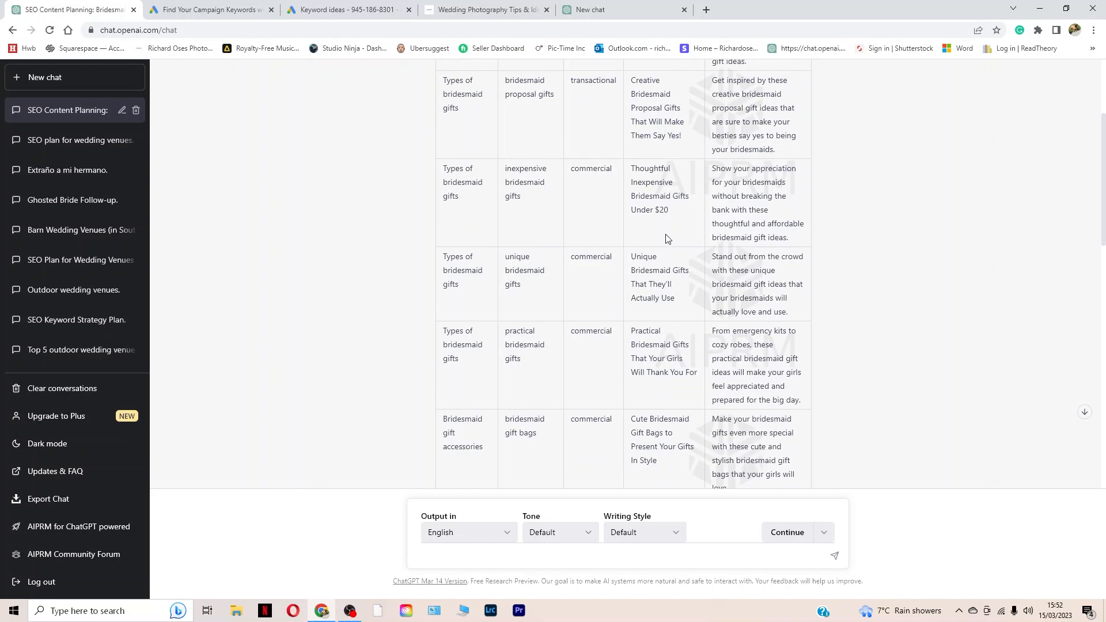
{"action": "scroll", "coordinate": [668, 239], "scroll_direction": "down", "scroll_amount": 1}
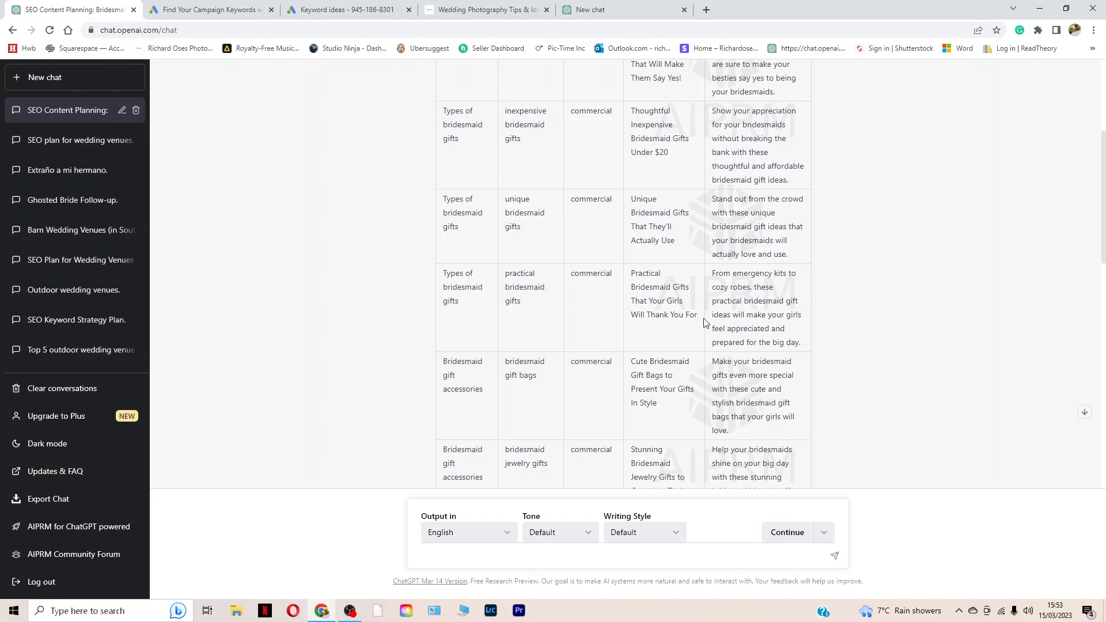
{"action": "left_click_drag", "start_coordinate": [698, 318], "coordinate": [630, 276]}
{"action": "key", "text": "ctrl+c"}
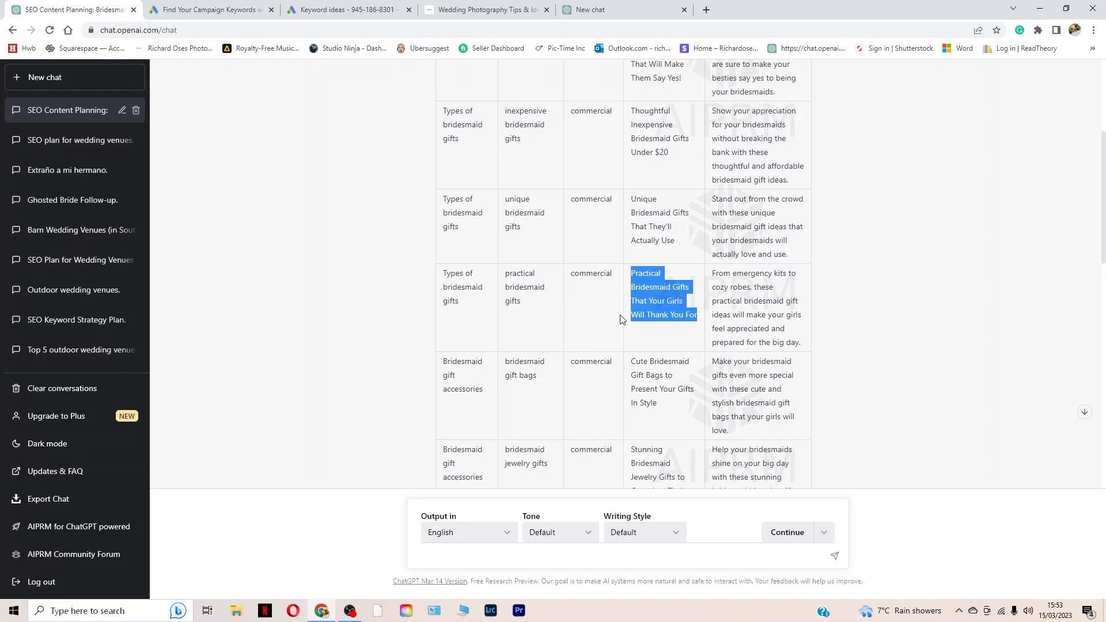
Step: Start a new chat and choose the AIPRM prompt "Fully SEO Optimized Article including FAQ's"
{"action": "left_click", "coordinate": [36, 76]}
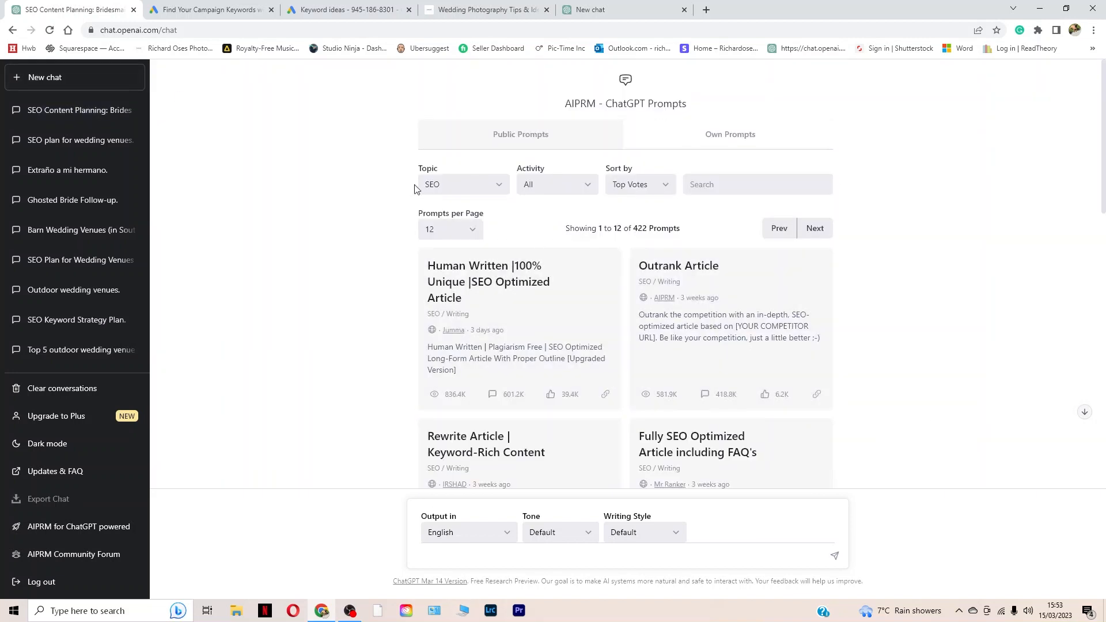
{"action": "scroll", "coordinate": [815, 364], "scroll_direction": "down", "scroll_amount": 3}
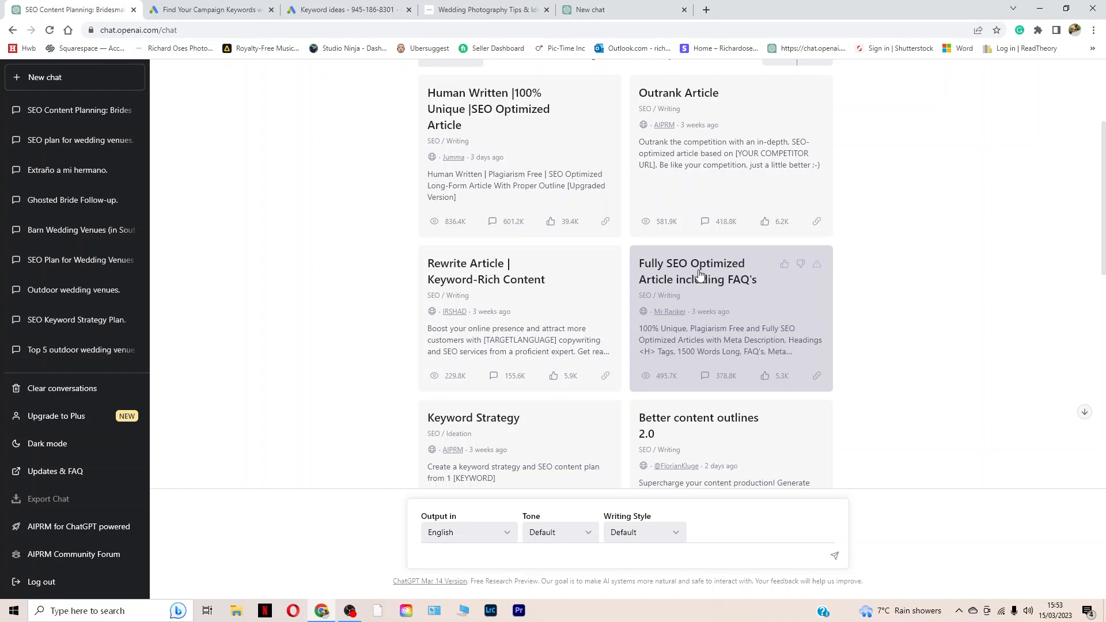
{"action": "scroll", "coordinate": [384, 282], "scroll_direction": "up", "scroll_amount": 3}
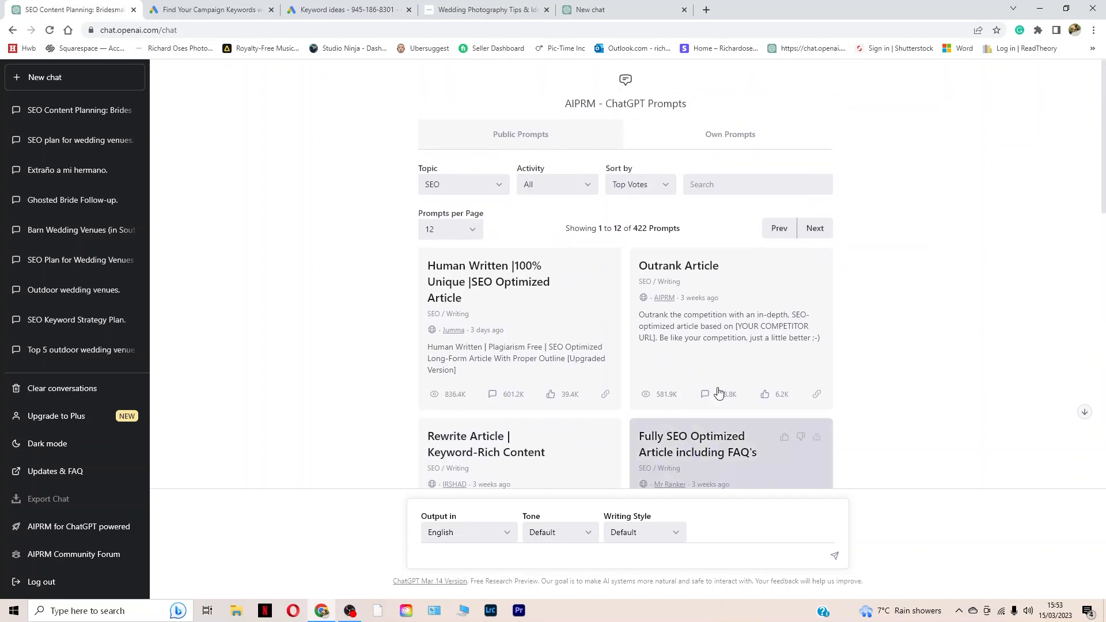
{"action": "scroll", "coordinate": [902, 274], "scroll_direction": "down", "scroll_amount": 4}
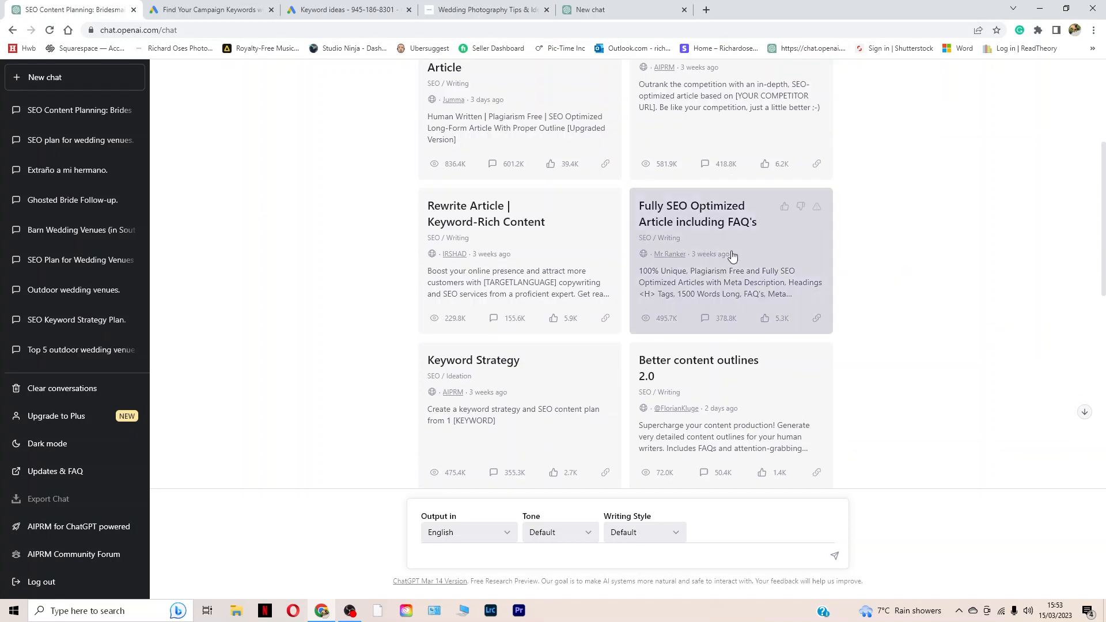
{"action": "scroll", "coordinate": [731, 256], "scroll_direction": "up", "scroll_amount": 2}
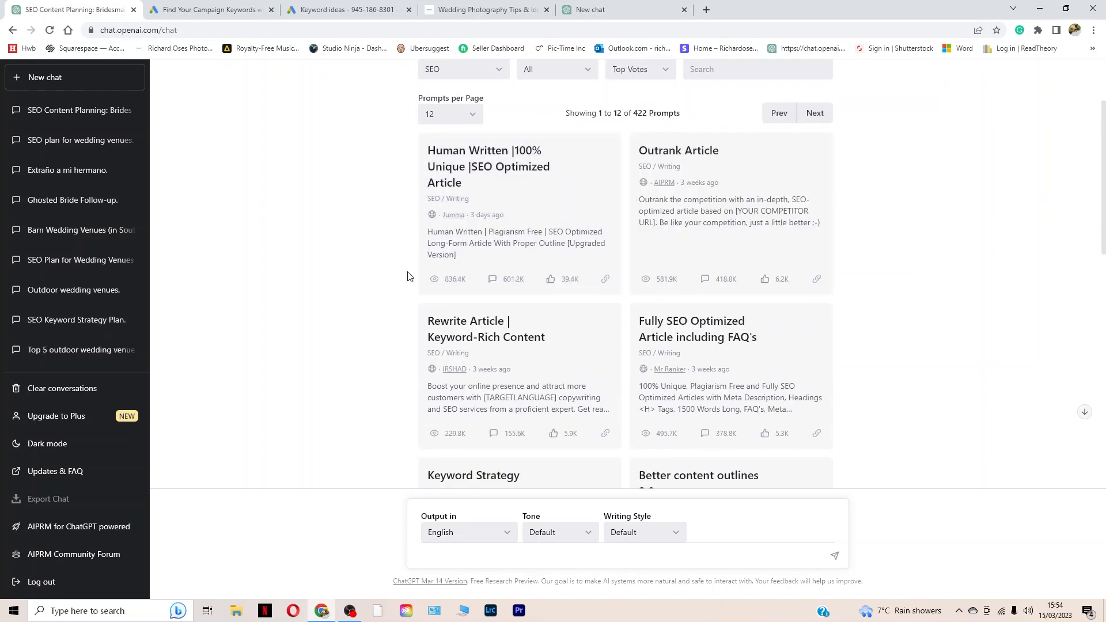
{"action": "left_click", "coordinate": [710, 390]}
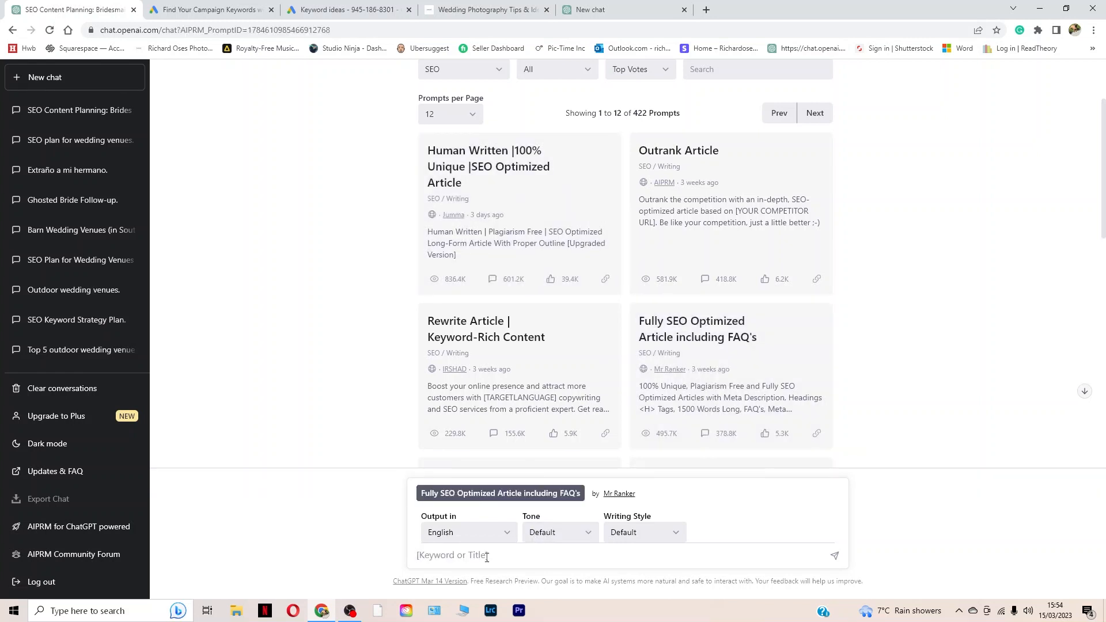
Step: Generate the article with the copied title prefixed by a number: "10 Practical Bridesmaid Gifts That Your Girls Will Thank You For"
{"action": "key", "text": "ctrl+v"}
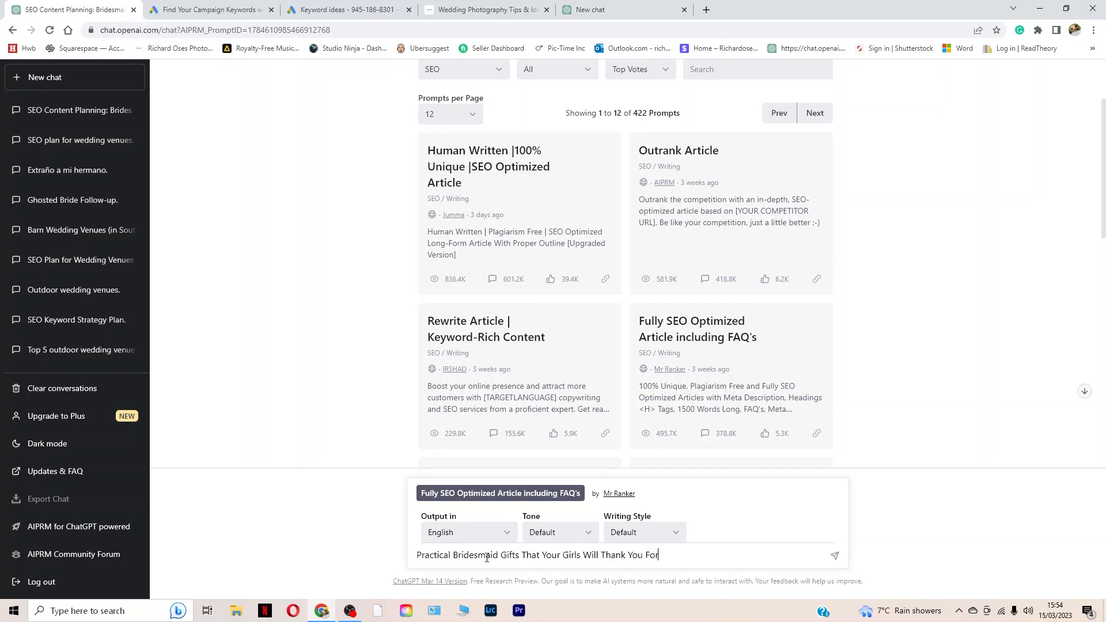
{"action": "left_click", "coordinate": [424, 558]}
{"action": "type", "text": "10"}
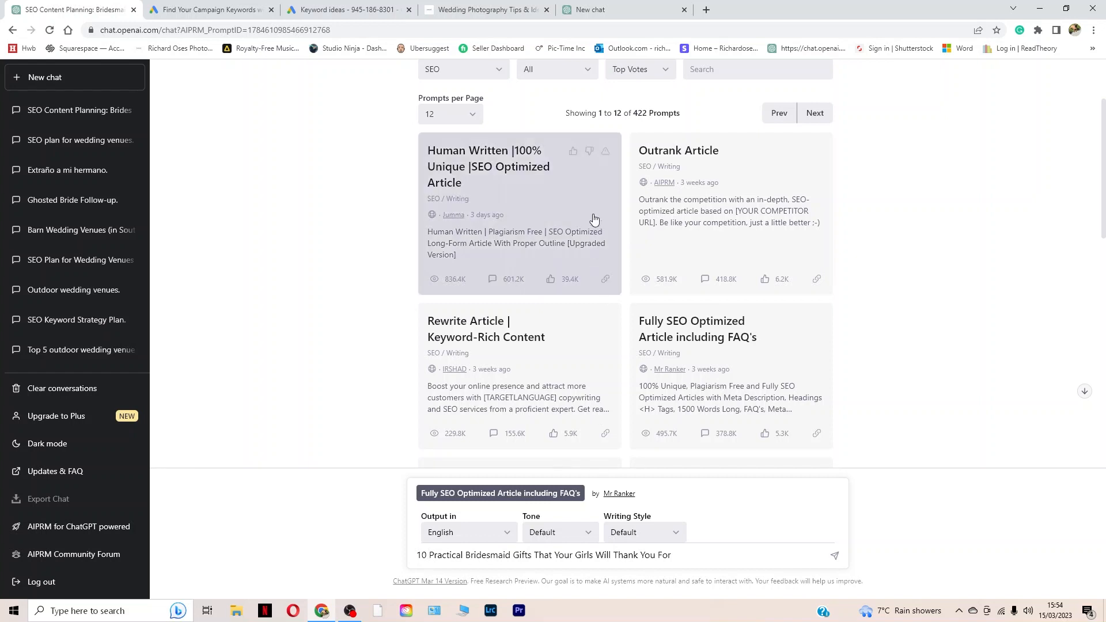
{"action": "left_click", "coordinate": [345, 9]}
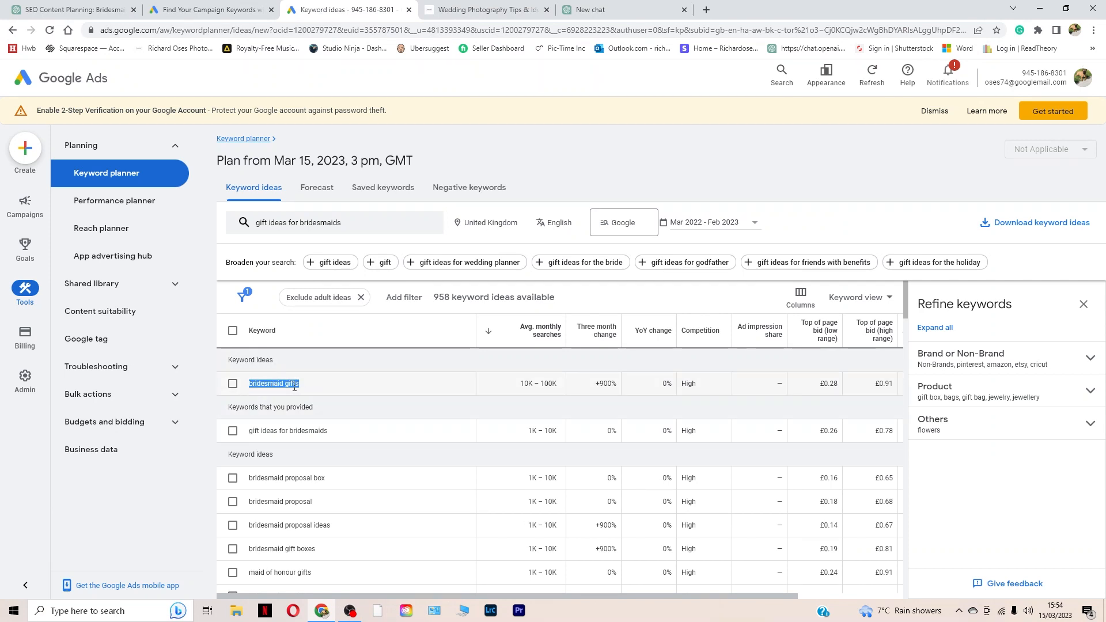
{"action": "left_click", "coordinate": [78, 7]}
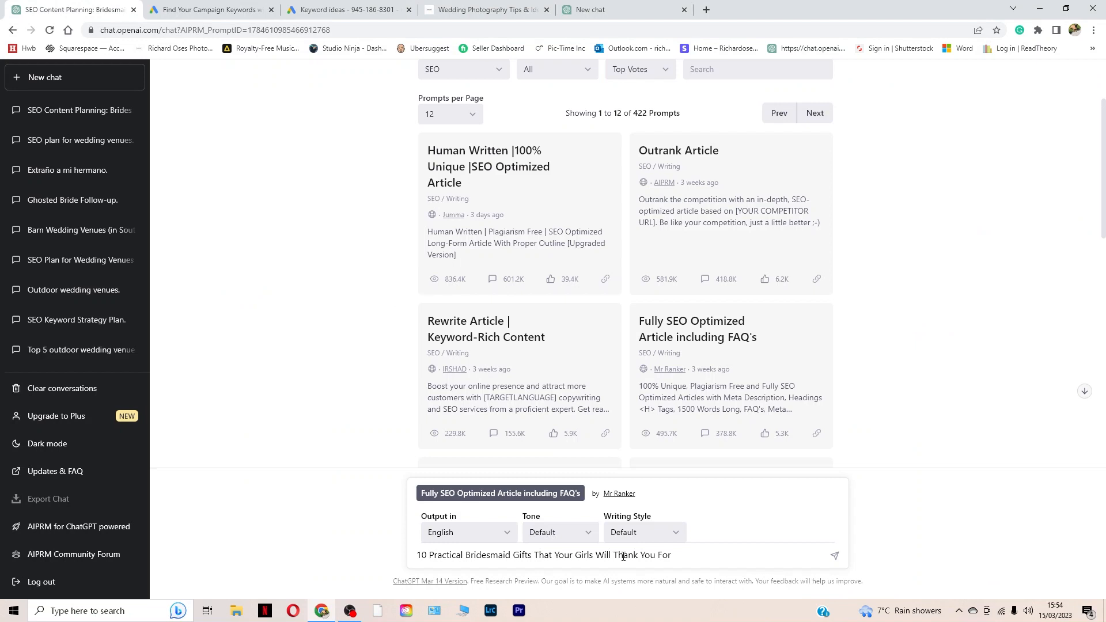
{"action": "key", "text": "Return"}
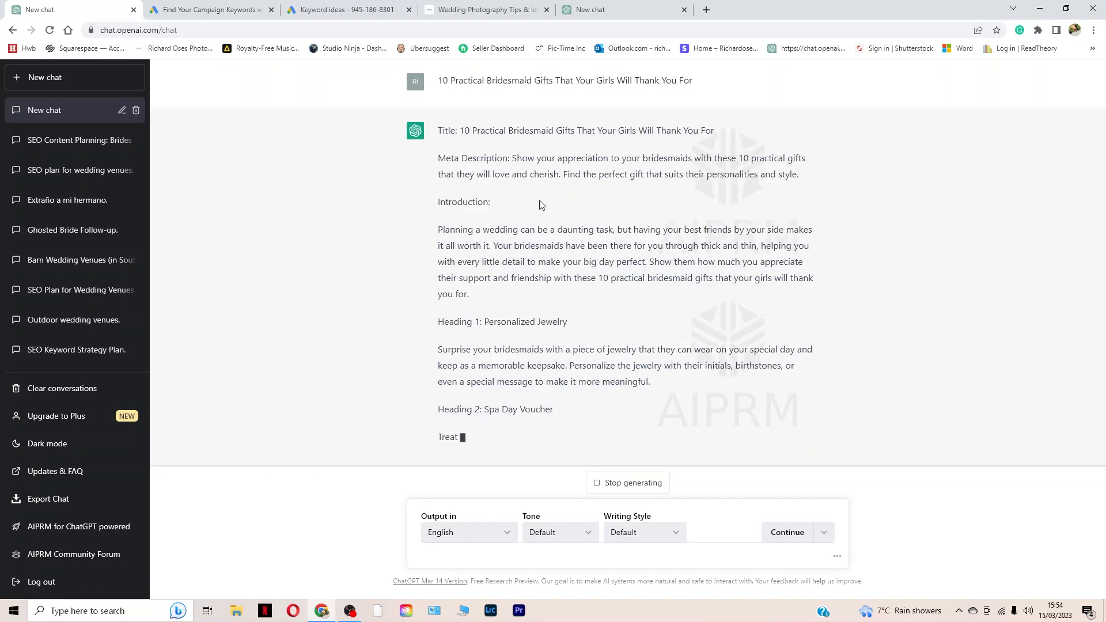
Step: Stop the generation and send "do not forget to format this article with typical blog formatting including H1 and H2 titles"
{"action": "left_click", "coordinate": [606, 483]}
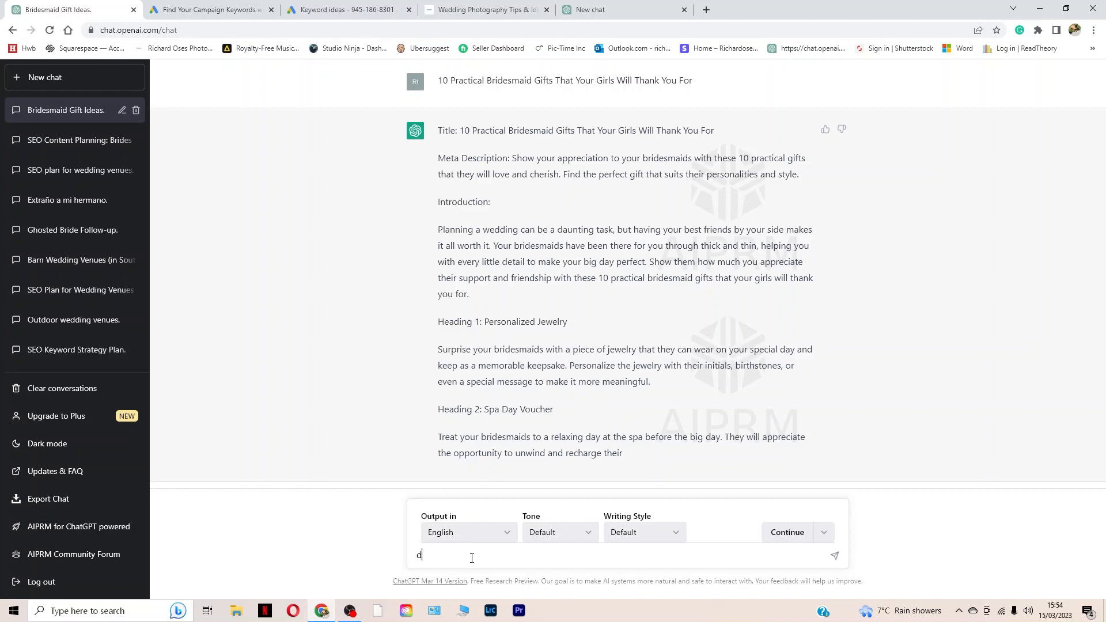
{"action": "type", "text": "o not forget to format this article with typical "}
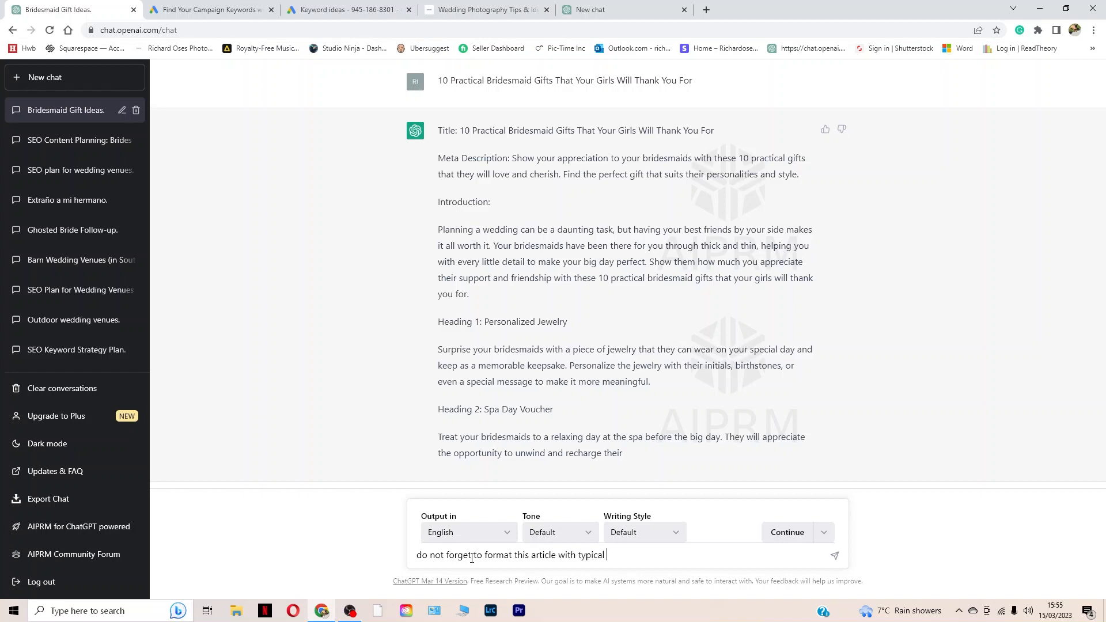
{"action": "type", "text": "blog formatting including H1 and H2 "}
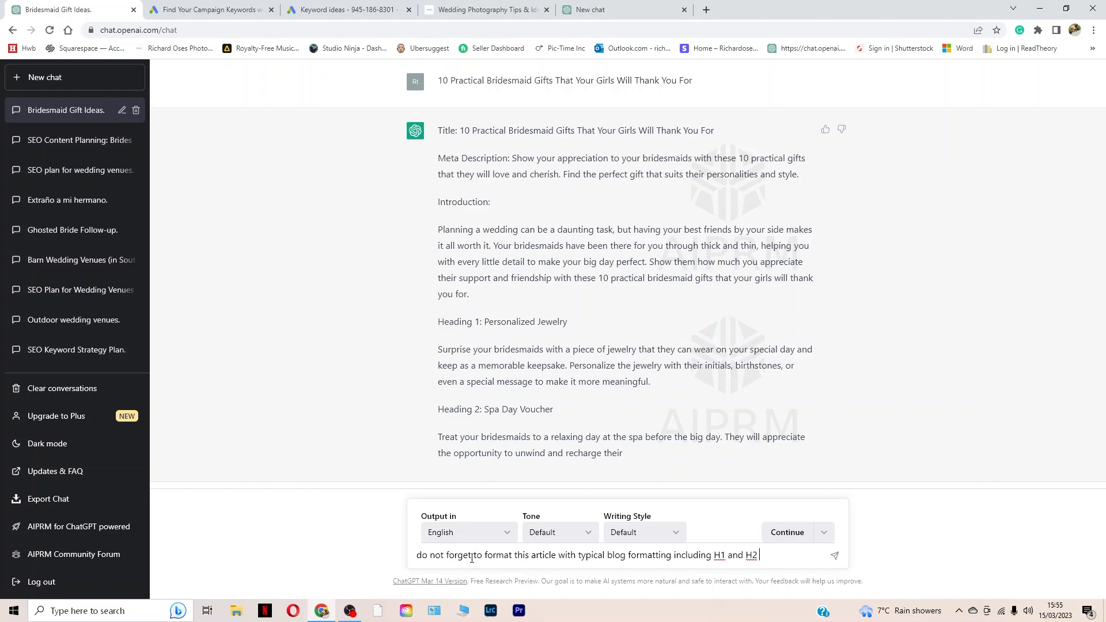
{"action": "type", "text": "titles"}
{"action": "key", "text": "Return"}
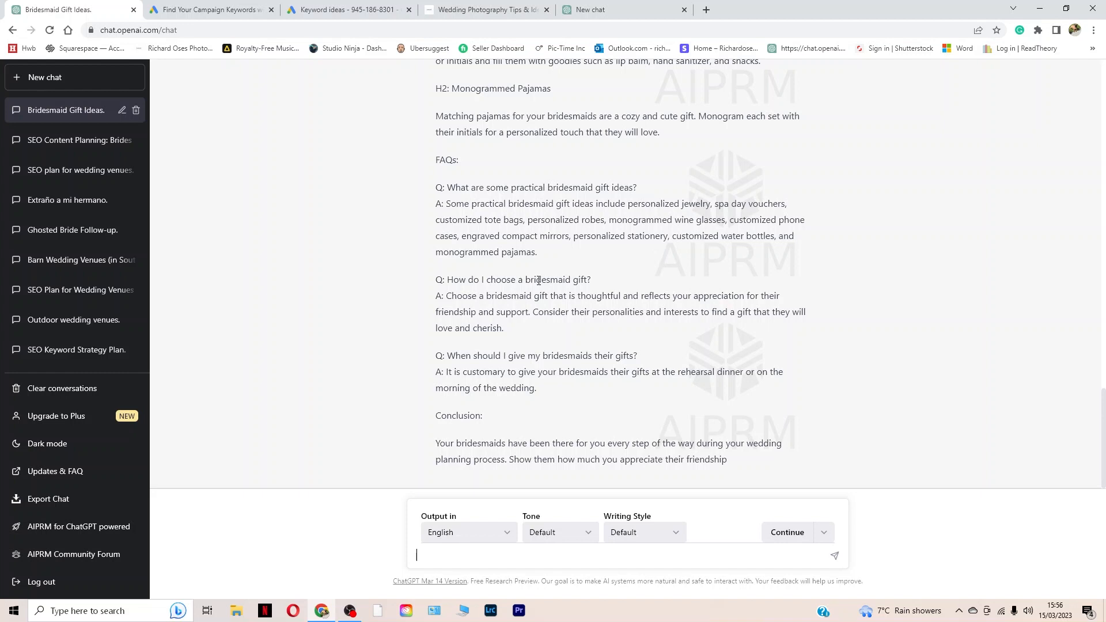
Step: Review the reformatted article's headings, FAQs and conclusion
{"action": "left_click_drag", "start_coordinate": [436, 416], "coordinate": [489, 425]}
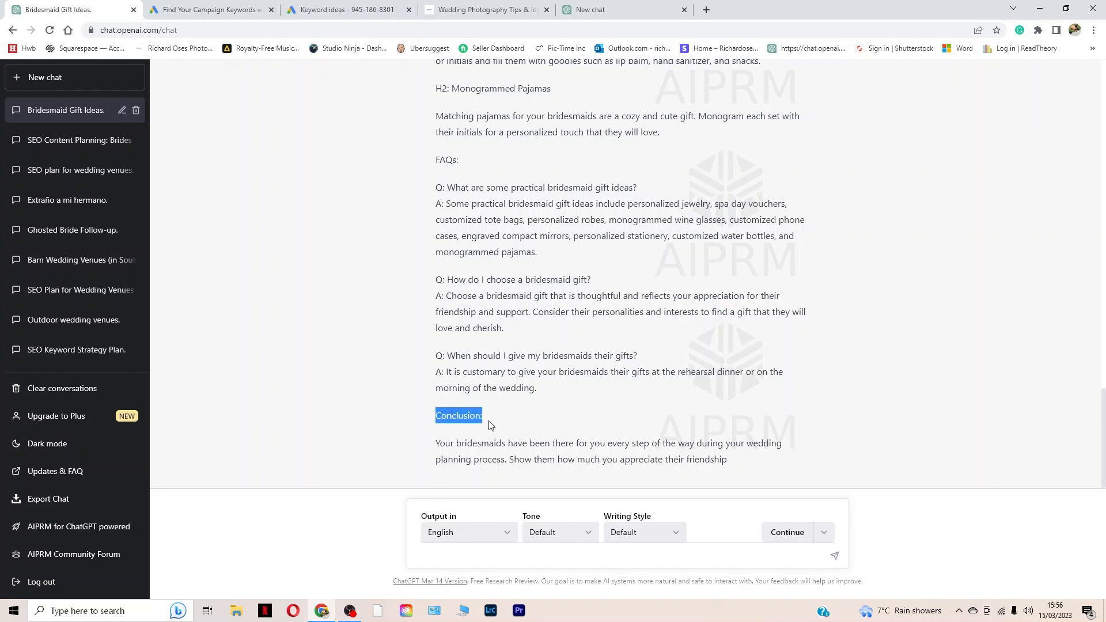
{"action": "left_click", "coordinate": [476, 404]}
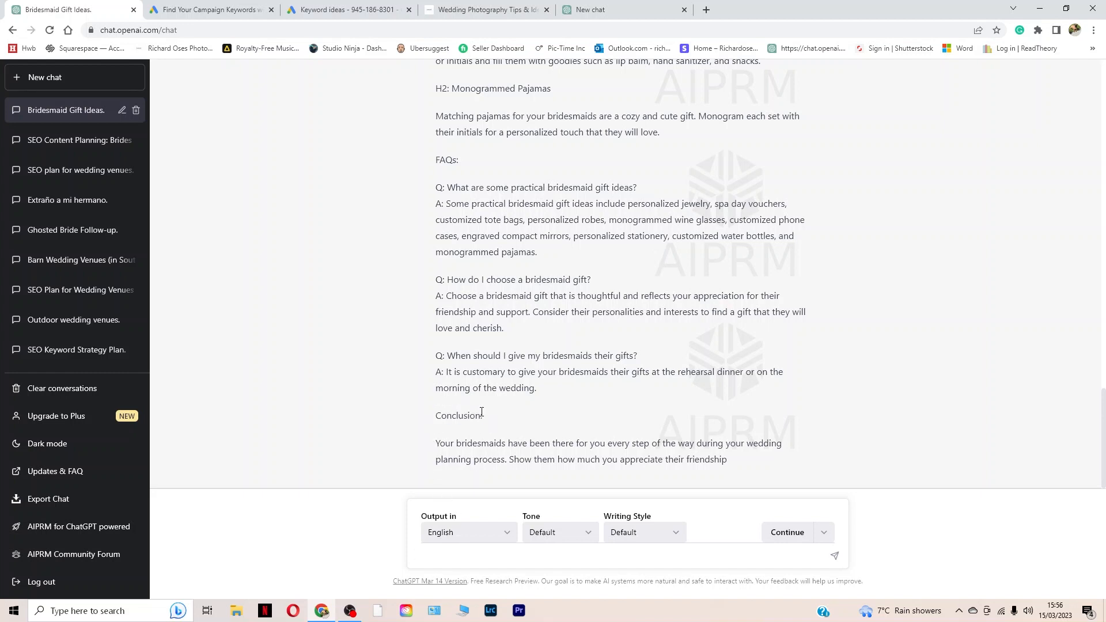
{"action": "left_click_drag", "start_coordinate": [528, 421], "coordinate": [407, 414]}
{"action": "left_click", "coordinate": [407, 414]}
{"action": "scroll", "coordinate": [482, 406], "scroll_direction": "up", "scroll_amount": 2}
{"action": "scroll", "coordinate": [482, 406], "scroll_direction": "down", "scroll_amount": 2}
{"action": "scroll", "coordinate": [553, 403], "scroll_direction": "up", "scroll_amount": 20}
{"action": "scroll", "coordinate": [556, 397], "scroll_direction": "down", "scroll_amount": 15}
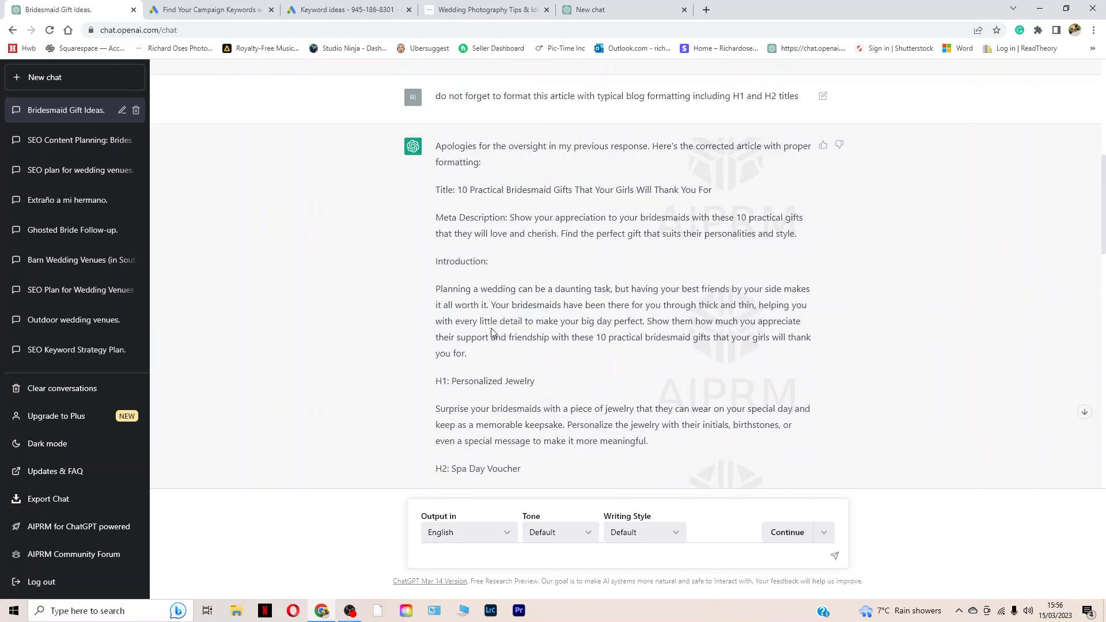
{"action": "scroll", "coordinate": [742, 421], "scroll_direction": "down", "scroll_amount": 4}
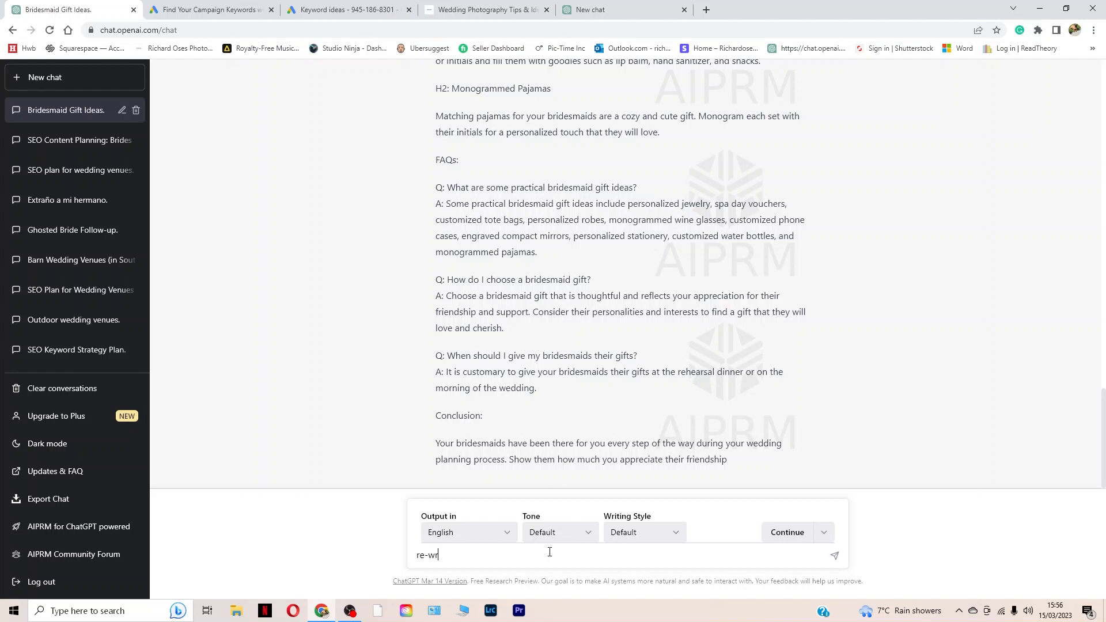
Step: Ask ChatGPT to "re-write this in a less formal tone and insert some humour"
{"action": "type", "text": "ite this in a lwess formal tone and insert some humour"}
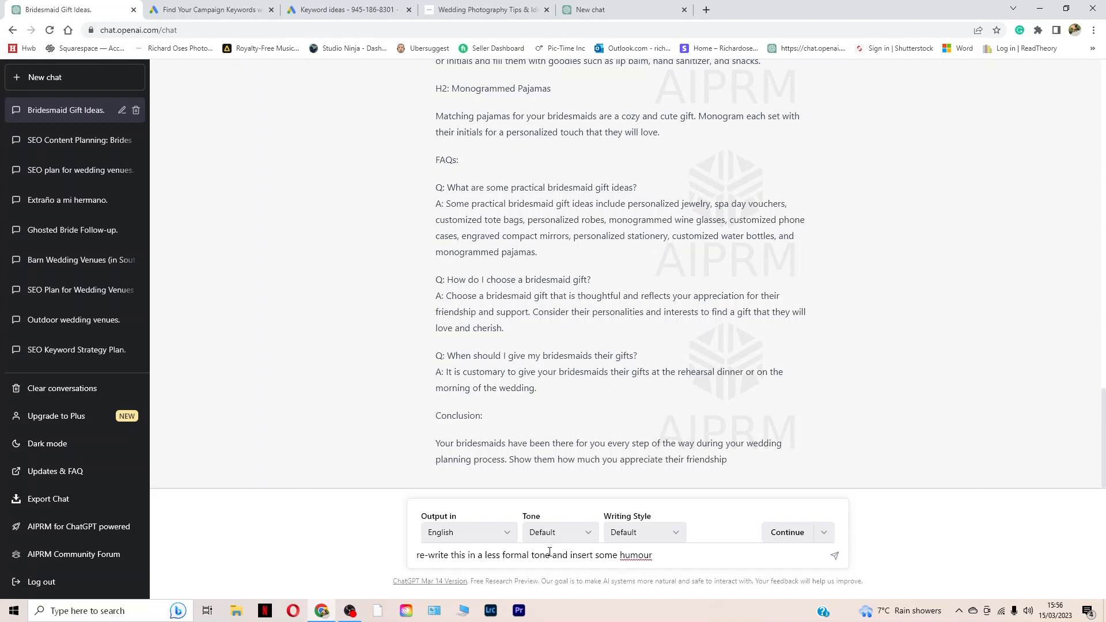
{"action": "key", "text": "Return"}
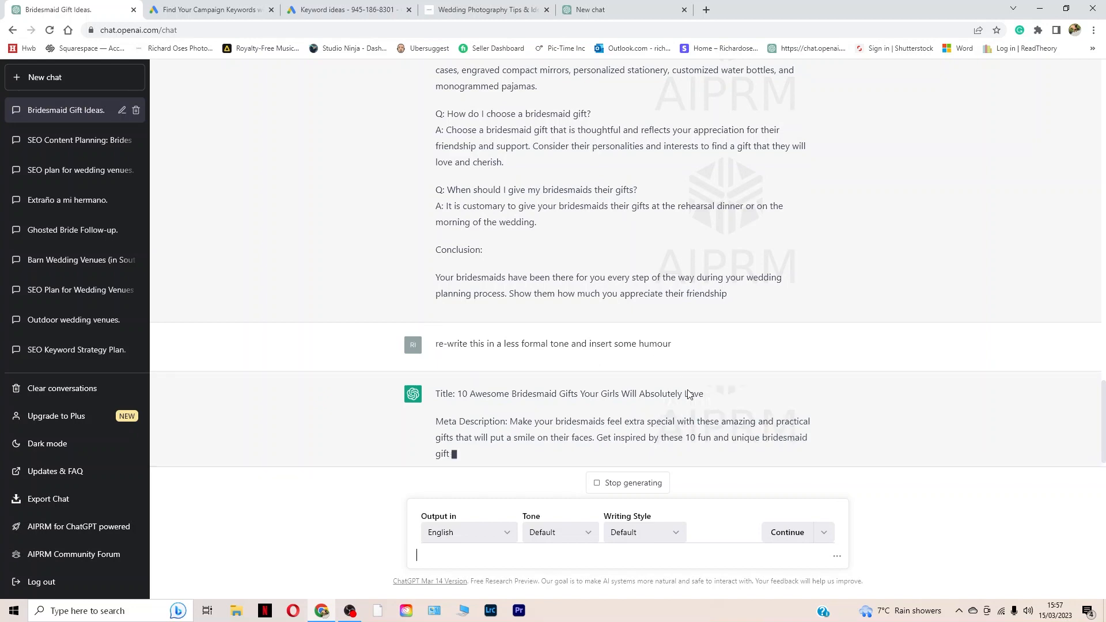
Step: Copy the earlier article with H1 and H2 headings from ChatGPT into the body of the Squarespace blog post
{"action": "scroll", "coordinate": [615, 435], "scroll_direction": "up", "scroll_amount": 5}
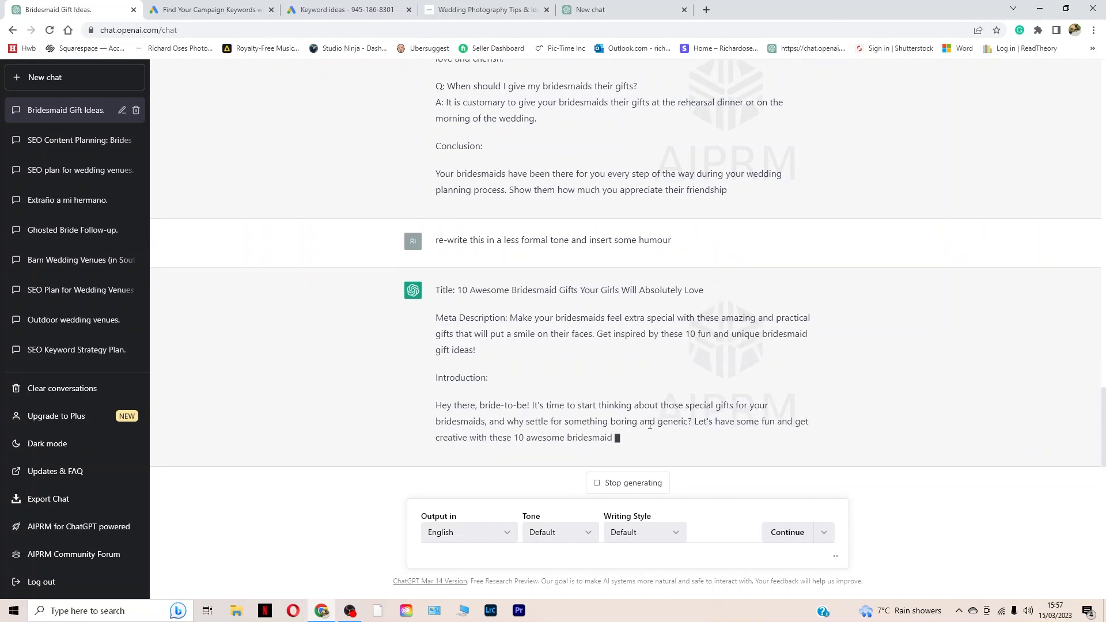
{"action": "scroll", "coordinate": [648, 422], "scroll_direction": "up", "scroll_amount": 4}
{"action": "scroll", "coordinate": [627, 410], "scroll_direction": "down", "scroll_amount": 5}
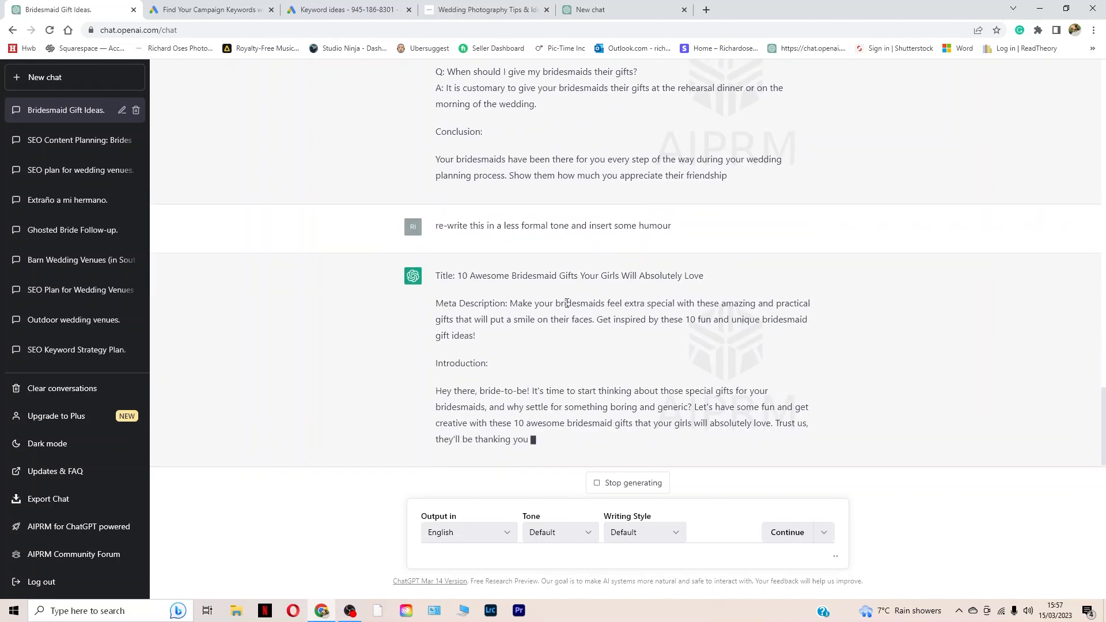
{"action": "scroll", "coordinate": [707, 301], "scroll_direction": "up", "scroll_amount": 3}
{"action": "left_click_drag", "start_coordinate": [742, 288], "coordinate": [434, 170]}
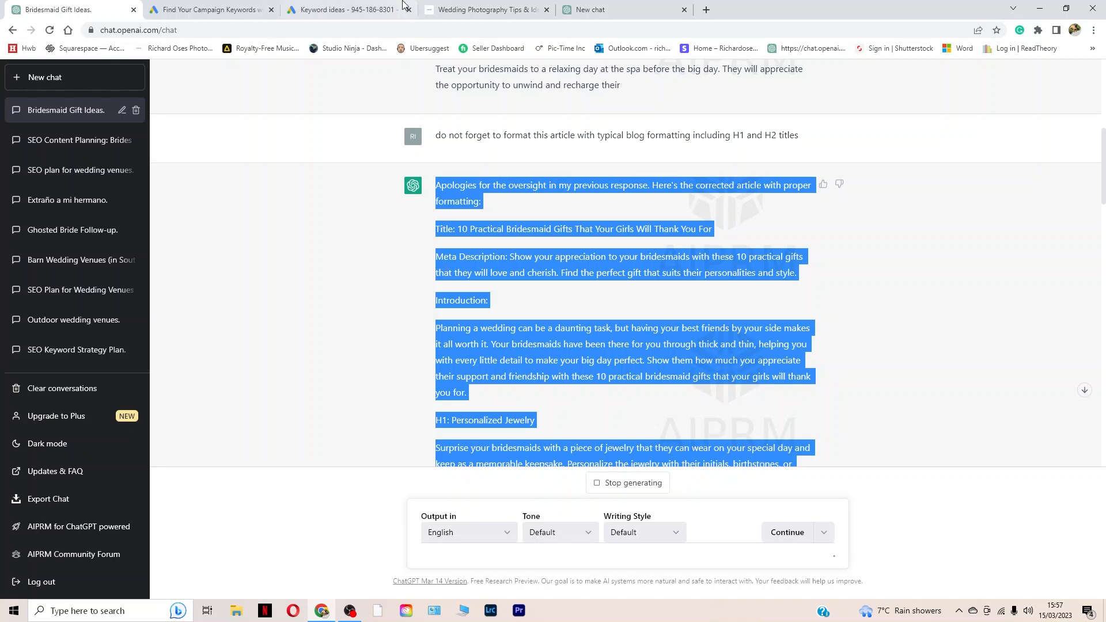
{"action": "left_click", "coordinate": [452, 10]}
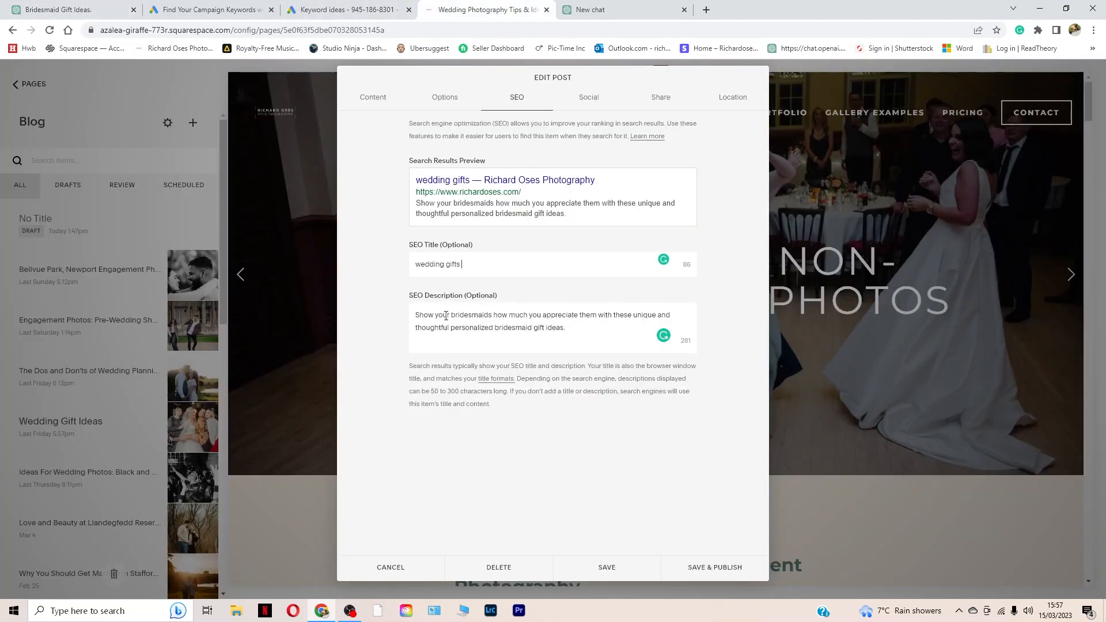
{"action": "left_click", "coordinate": [379, 99]}
{"action": "left_click", "coordinate": [408, 194]}
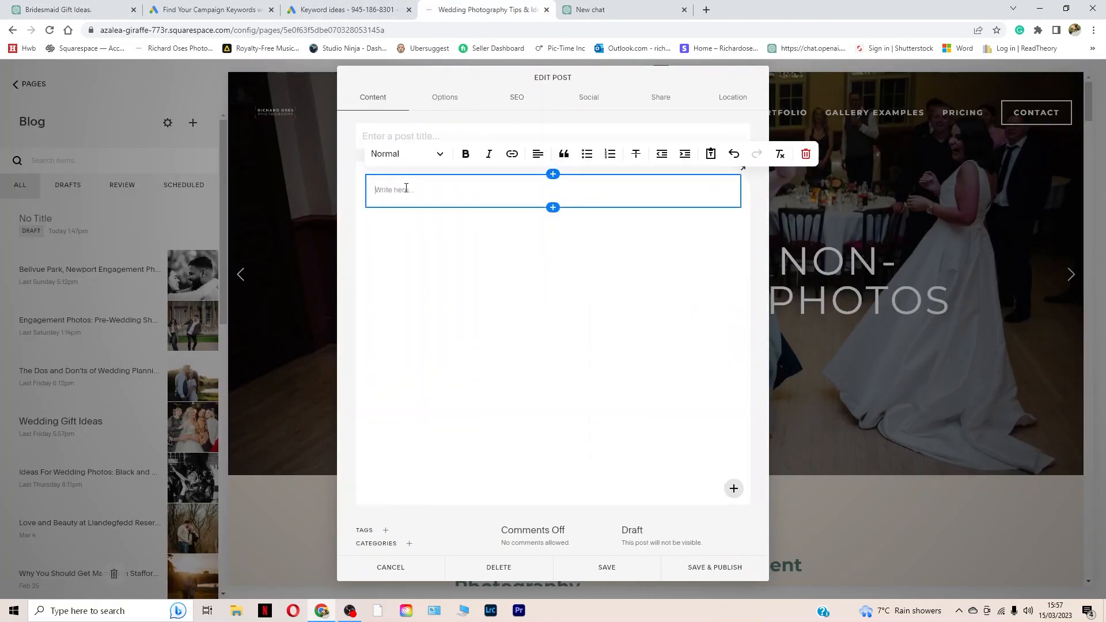
{"action": "key", "text": "ctrl+v"}
Step: Set the post title to "10 Practical Bridesmaid Gifts That Your Girls Will Thank You For", copied from the article's title line
{"action": "left_click", "coordinate": [411, 145]}
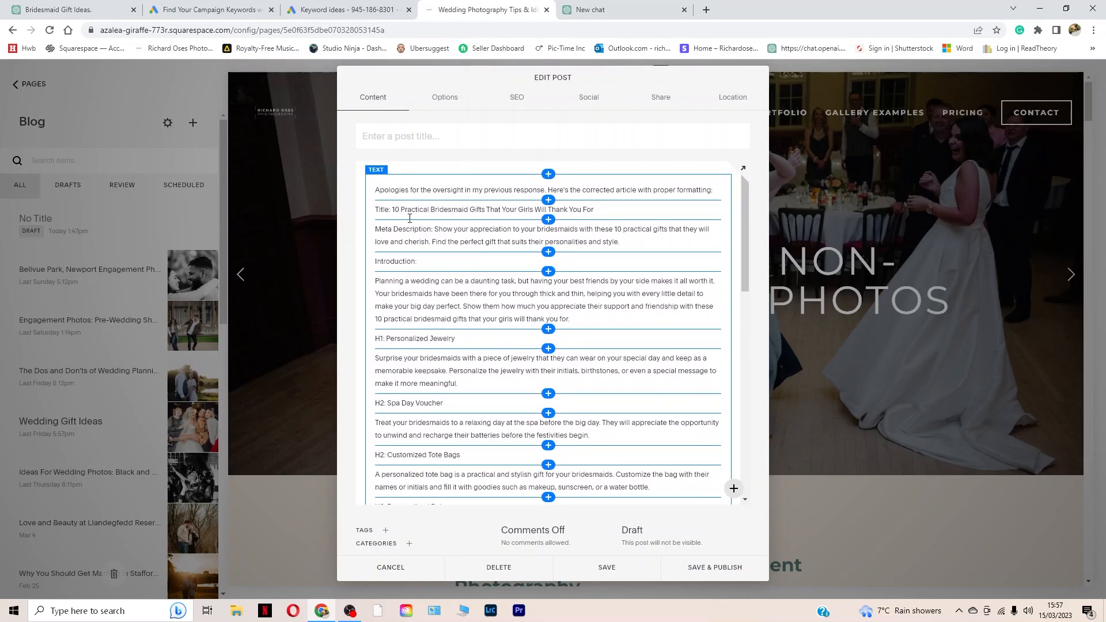
{"action": "left_click_drag", "start_coordinate": [595, 209], "coordinate": [396, 205]}
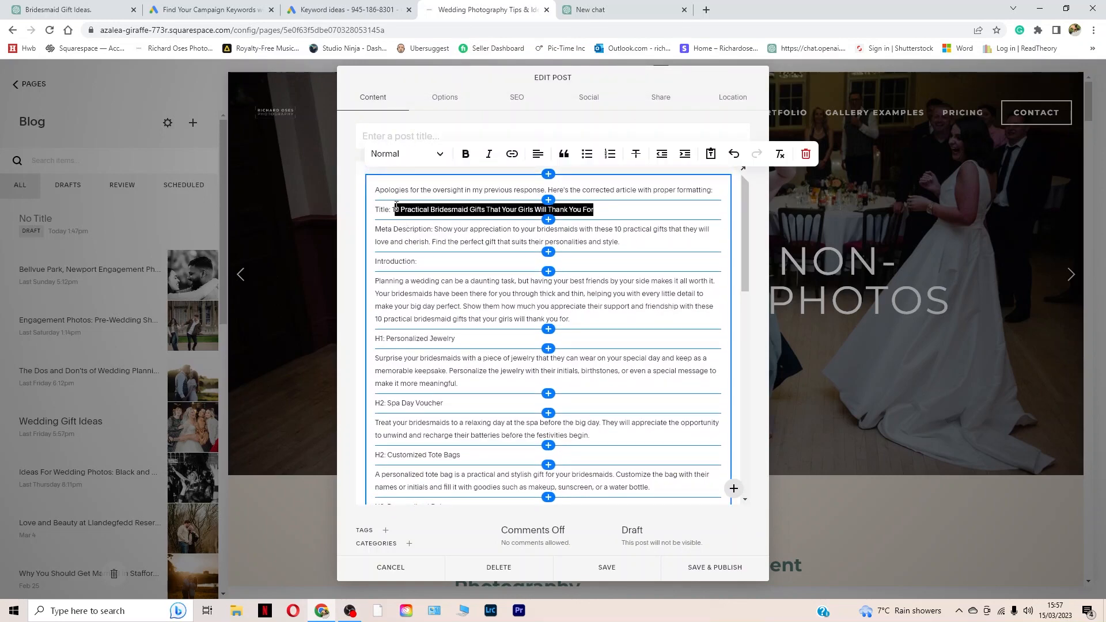
{"action": "key", "text": "ctrl+c"}
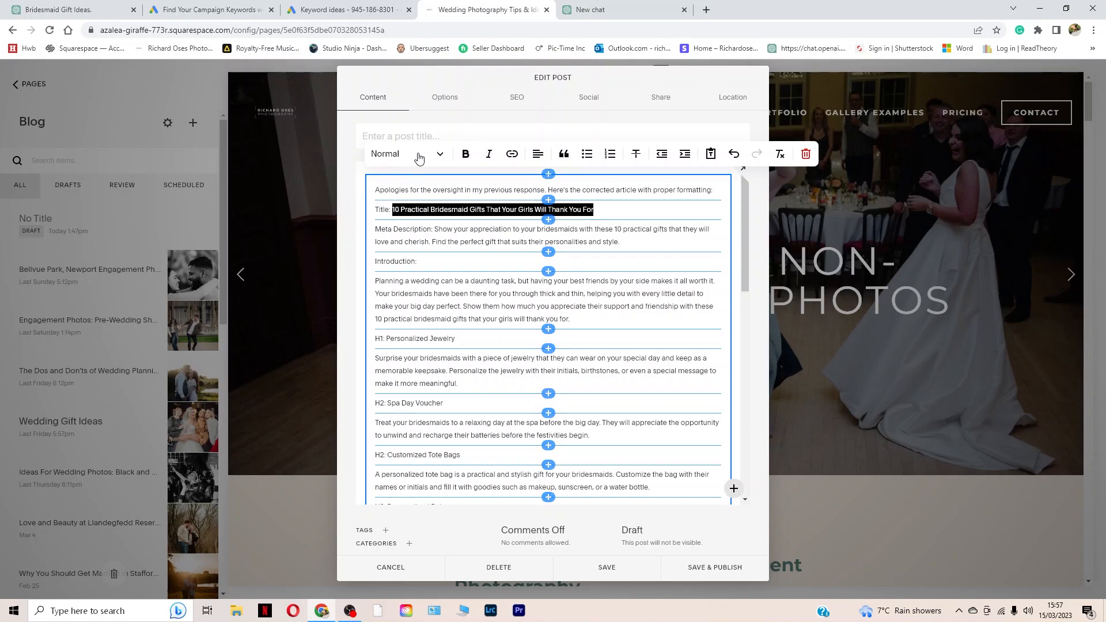
{"action": "left_click", "coordinate": [403, 142]}
{"action": "key", "text": "ctrl+v"}
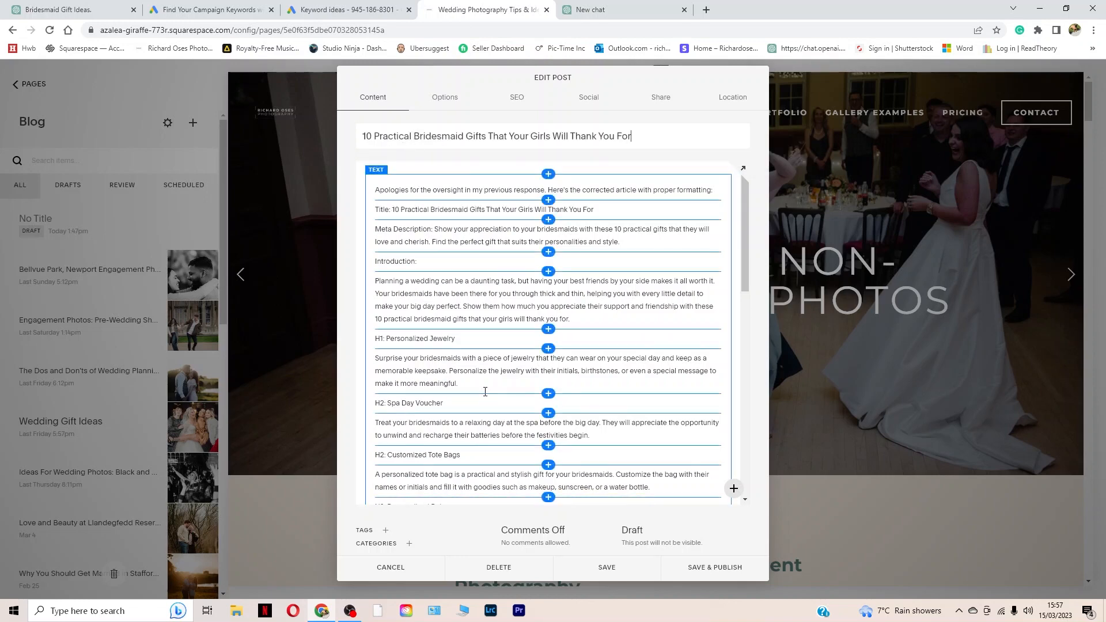
Step: Format the "Title: 10 Practical Bridesmaid Gifts That Your Girls Will Thank You For" line in the post body as Heading 1
{"action": "scroll", "coordinate": [485, 390], "scroll_direction": "down", "scroll_amount": 4}
{"action": "scroll", "coordinate": [485, 389], "scroll_direction": "up", "scroll_amount": 5}
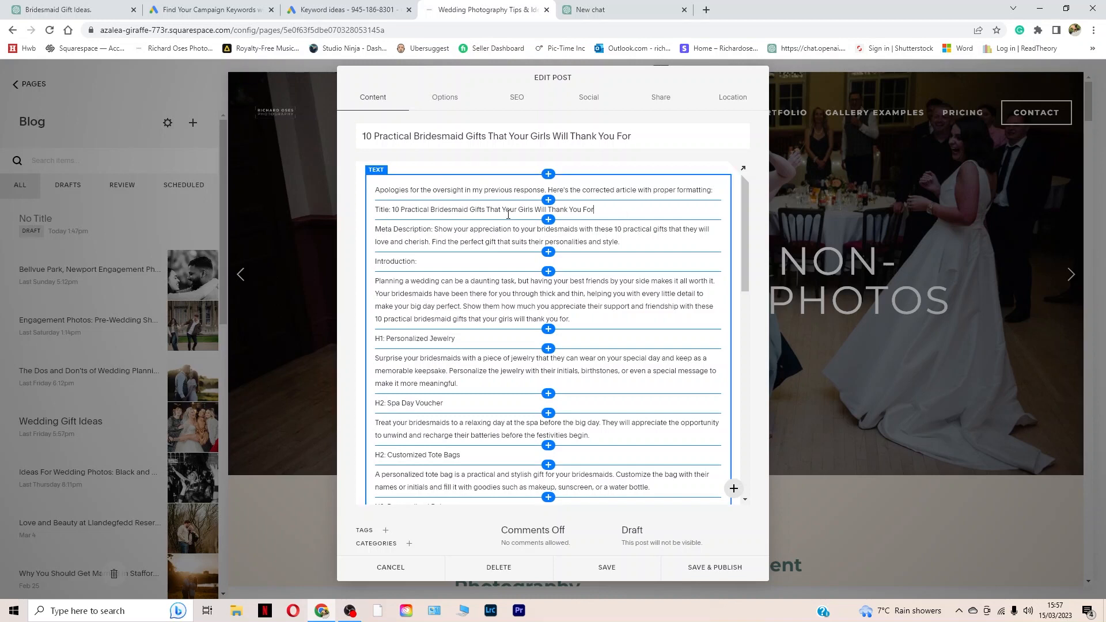
{"action": "left_click", "coordinate": [610, 216]}
{"action": "left_click", "coordinate": [407, 159]}
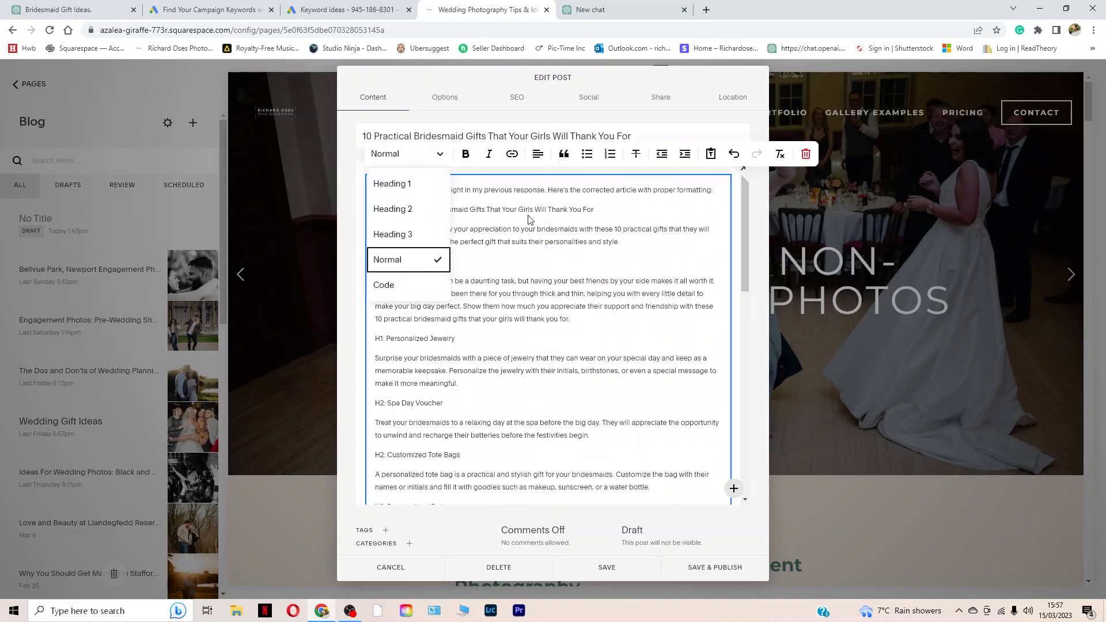
{"action": "double_click", "coordinate": [527, 212]}
{"action": "left_click", "coordinate": [395, 156]}
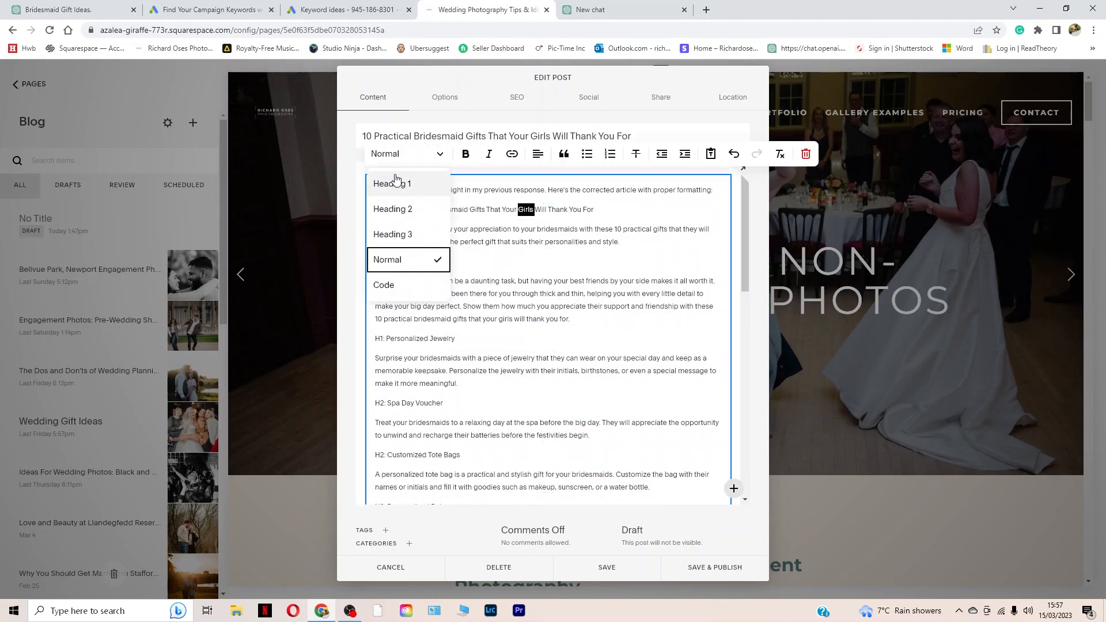
{"action": "left_click", "coordinate": [393, 180]}
Step: Format the "Introduction" line in the post body as Heading 2
{"action": "double_click", "coordinate": [412, 287]}
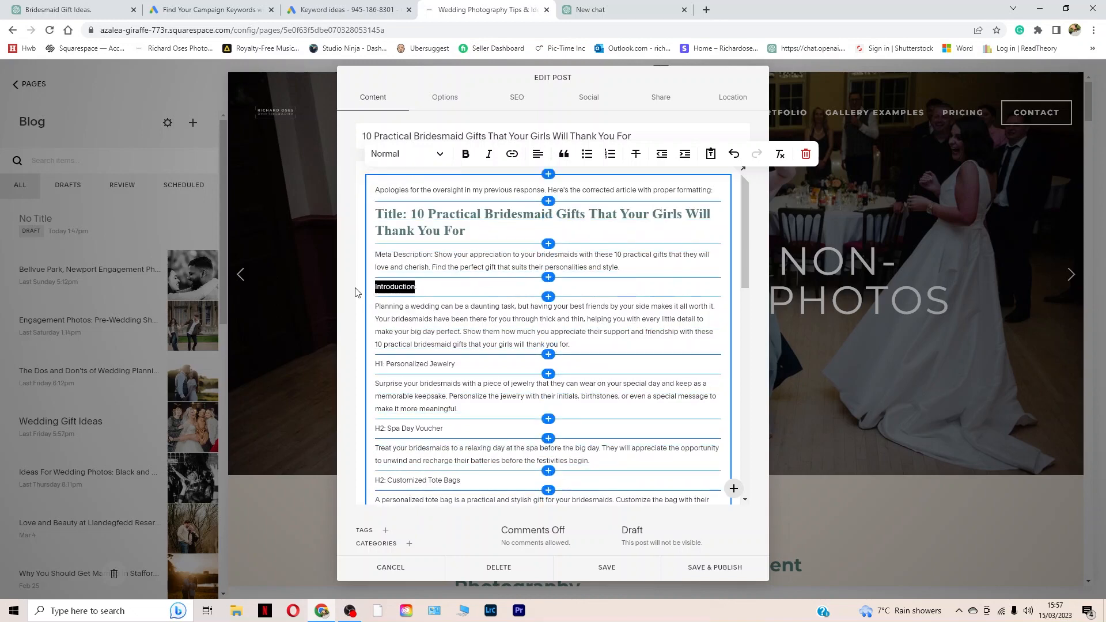
{"action": "left_click", "coordinate": [403, 154]}
{"action": "left_click", "coordinate": [403, 214]}
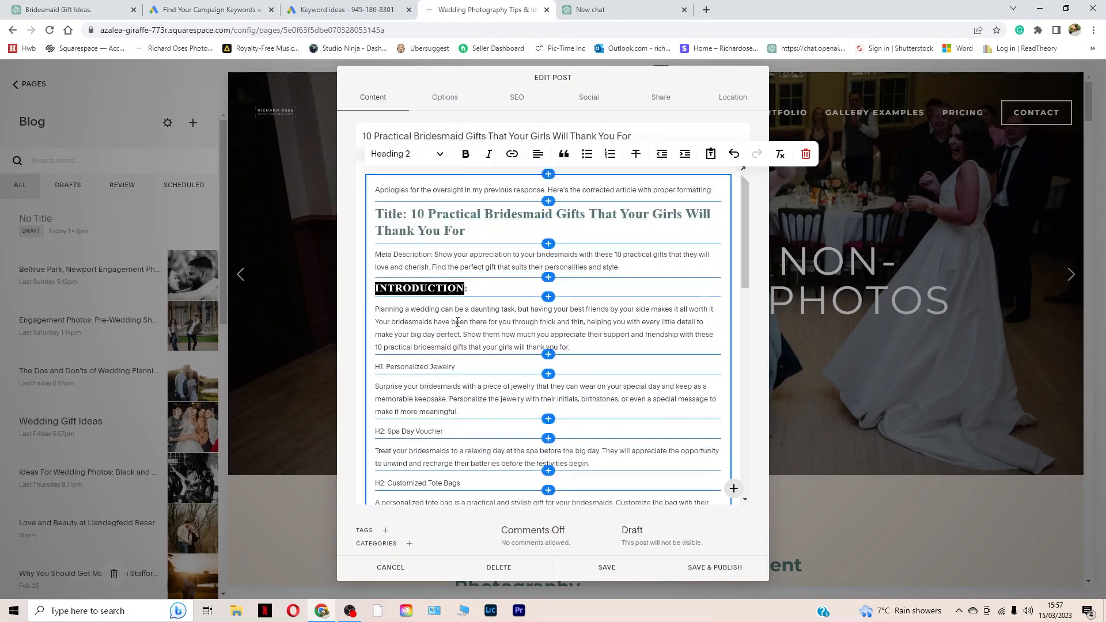
Step: Insert an empty image block between the introduction paragraph and the "H1: Personalized Jewelry" line in the post body
{"action": "scroll", "coordinate": [541, 322], "scroll_direction": "down", "scroll_amount": 2}
{"action": "left_click", "coordinate": [548, 300]}
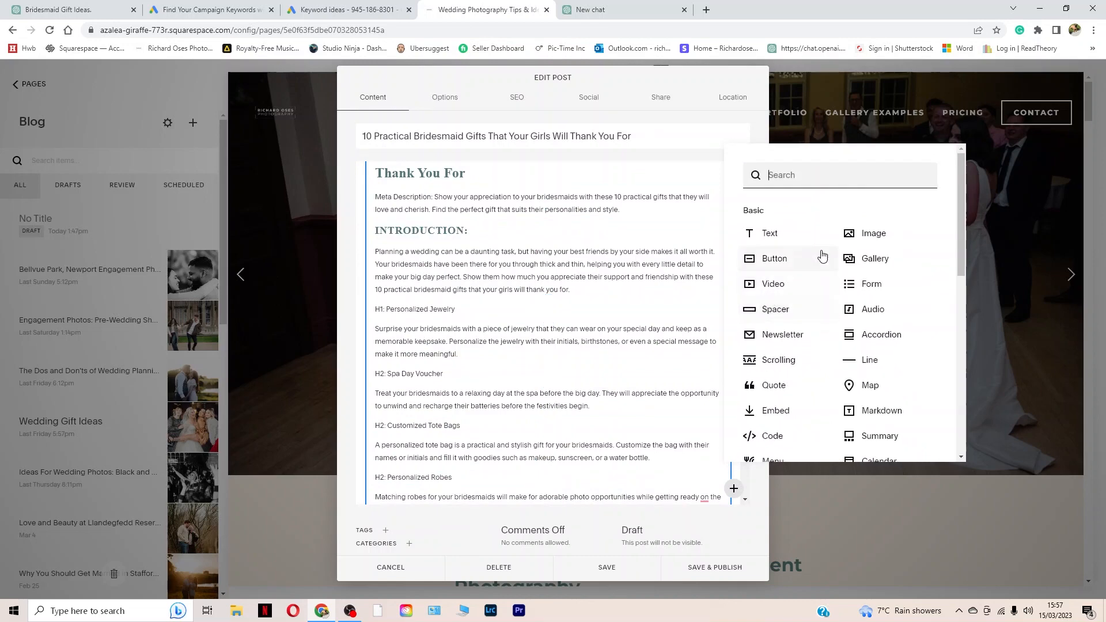
{"action": "left_click", "coordinate": [847, 233]}
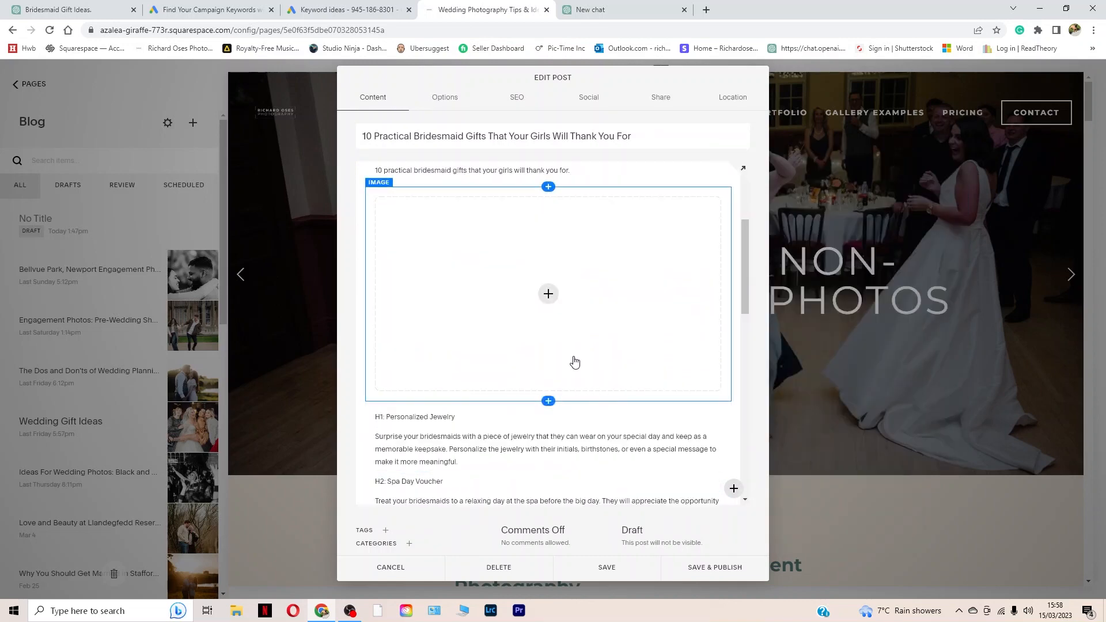
{"action": "scroll", "coordinate": [476, 356], "scroll_direction": "down", "scroll_amount": 5}
{"action": "scroll", "coordinate": [490, 354], "scroll_direction": "up", "scroll_amount": 8}
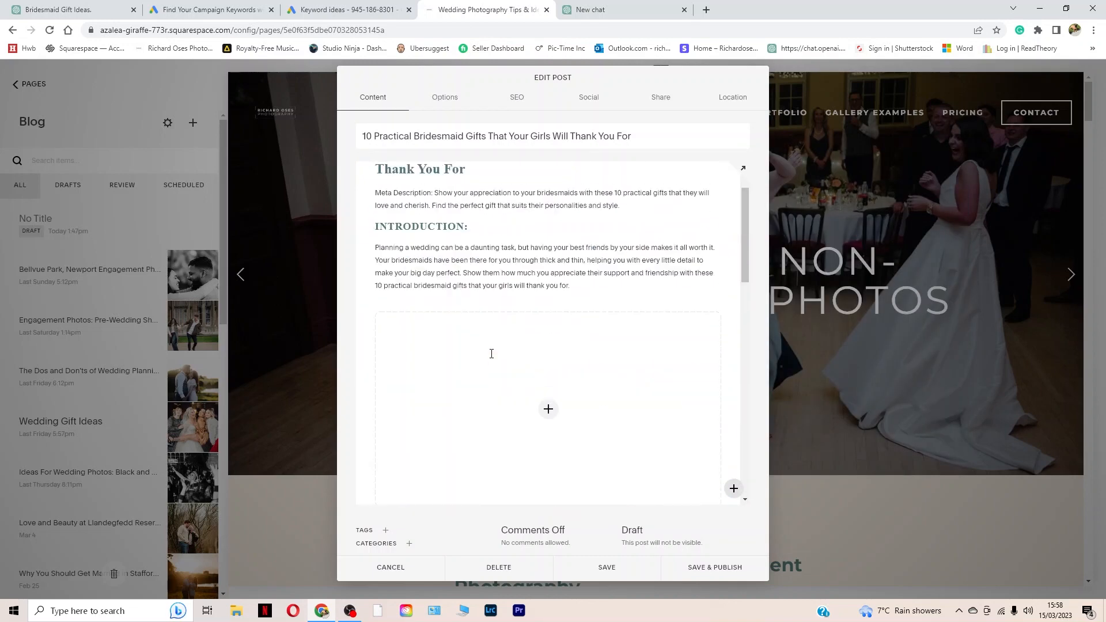
{"action": "scroll", "coordinate": [491, 353], "scroll_direction": "down", "scroll_amount": 4}
{"action": "scroll", "coordinate": [491, 353], "scroll_direction": "up", "scroll_amount": 3}
Step: Set the post's SEO title to "10 Practical Bridesmaid Gifts That Your Girls Will Thank You For", copied from the ChatGPT article's title line
{"action": "left_click", "coordinate": [516, 97]}
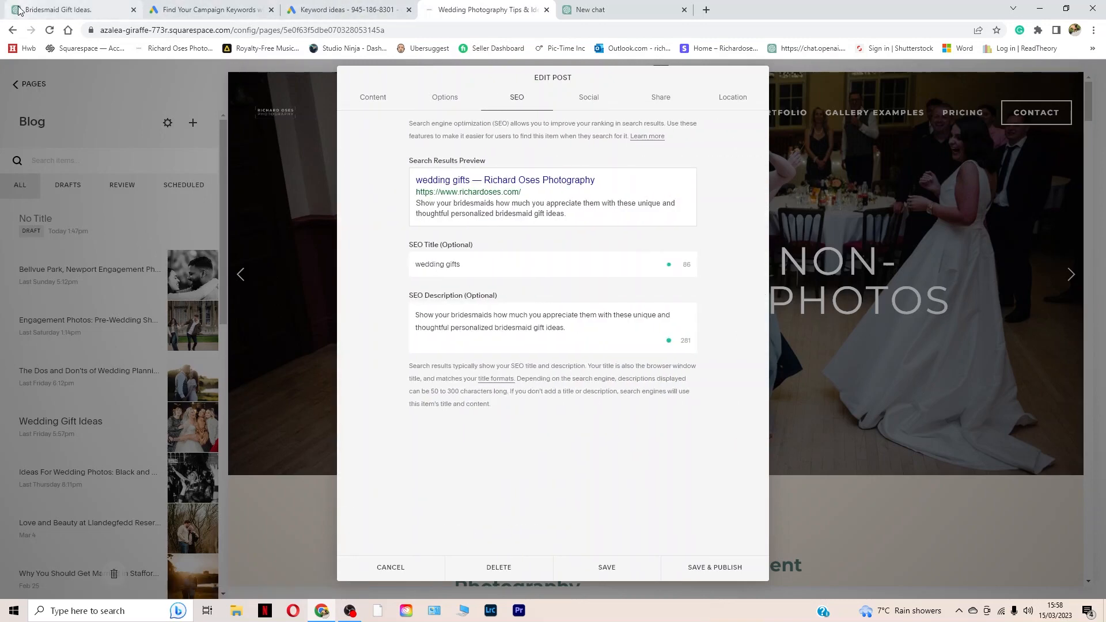
{"action": "left_click", "coordinate": [58, 9]}
{"action": "left_click_drag", "start_coordinate": [457, 130], "coordinate": [722, 133]}
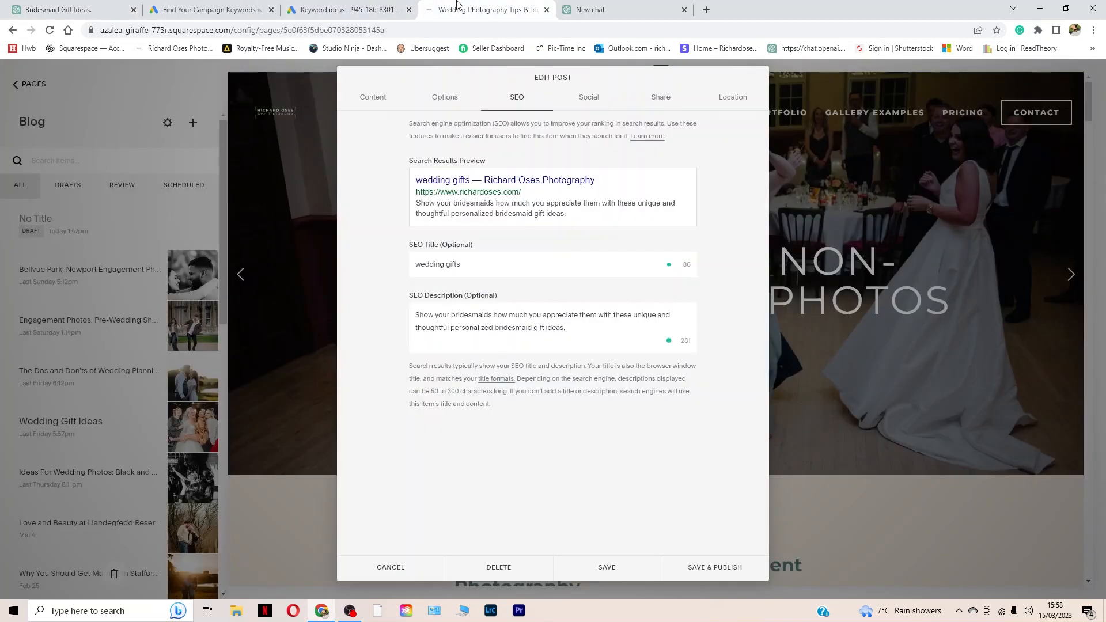
{"action": "left_click", "coordinate": [455, 9]}
{"action": "key", "text": "ctrl+a"}
{"action": "key", "text": "ctrl+v"}
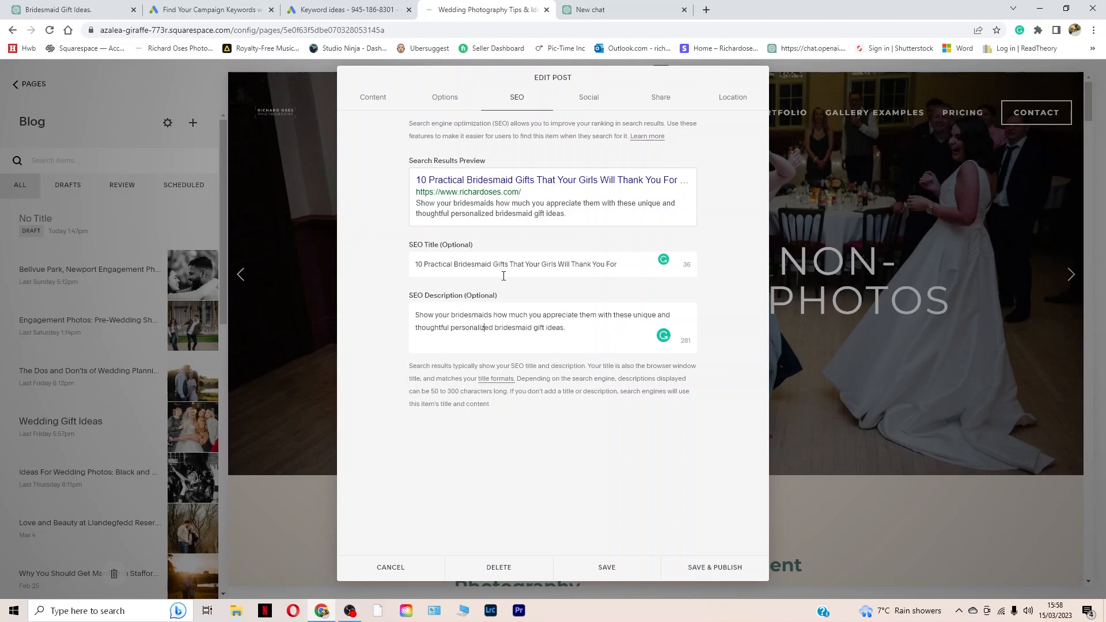
Step: Review the post's social sharing preview and its featured image, URL and excerpt options
{"action": "left_click", "coordinate": [582, 103]}
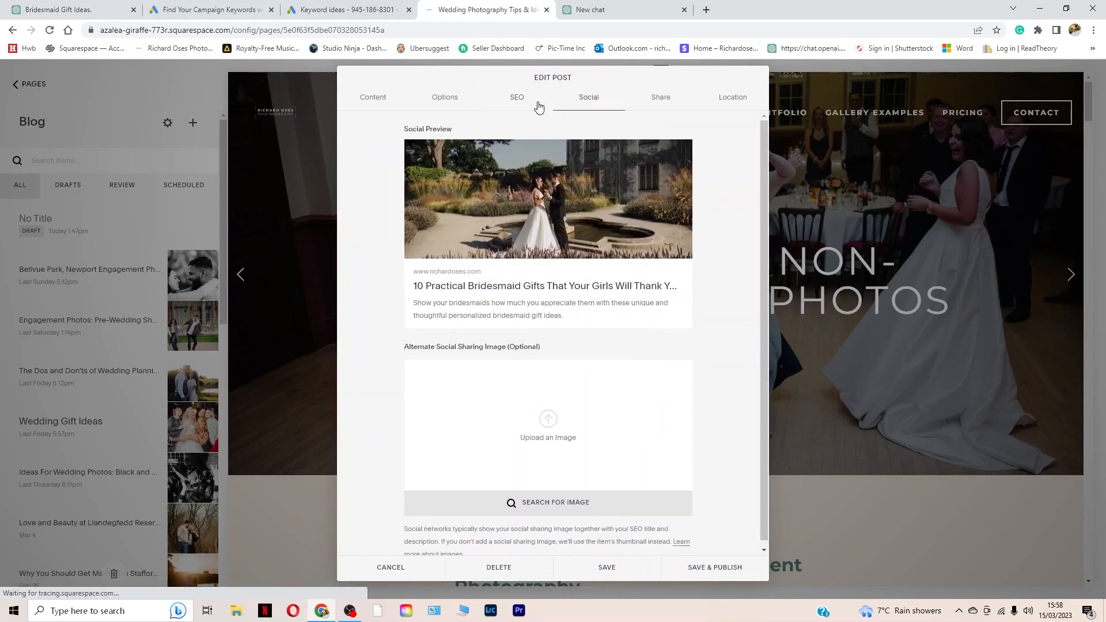
{"action": "left_click", "coordinate": [445, 100]}
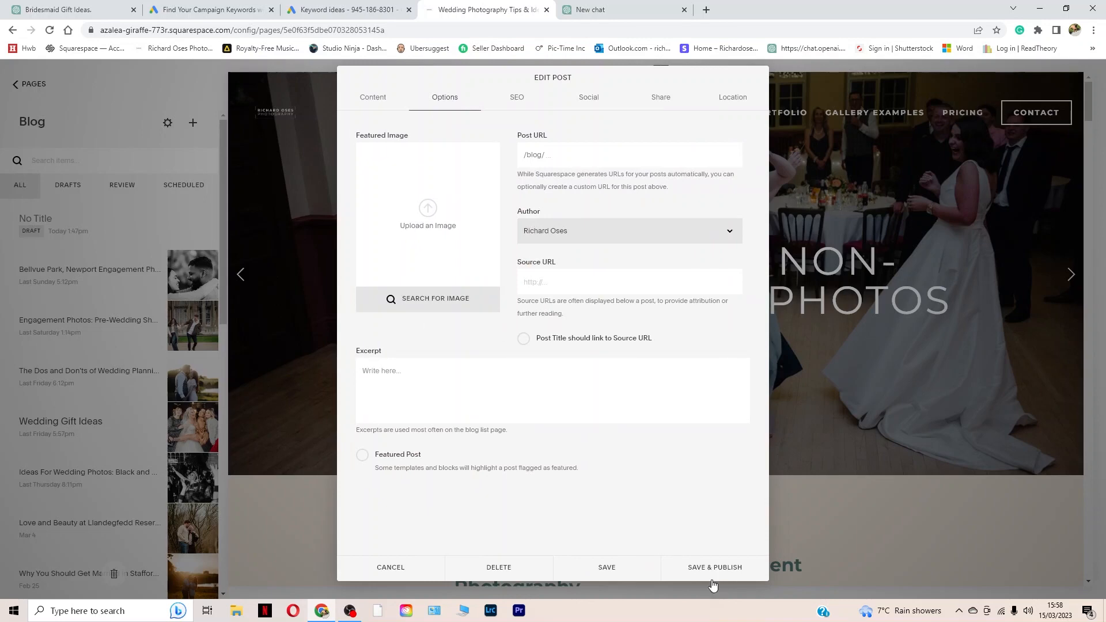